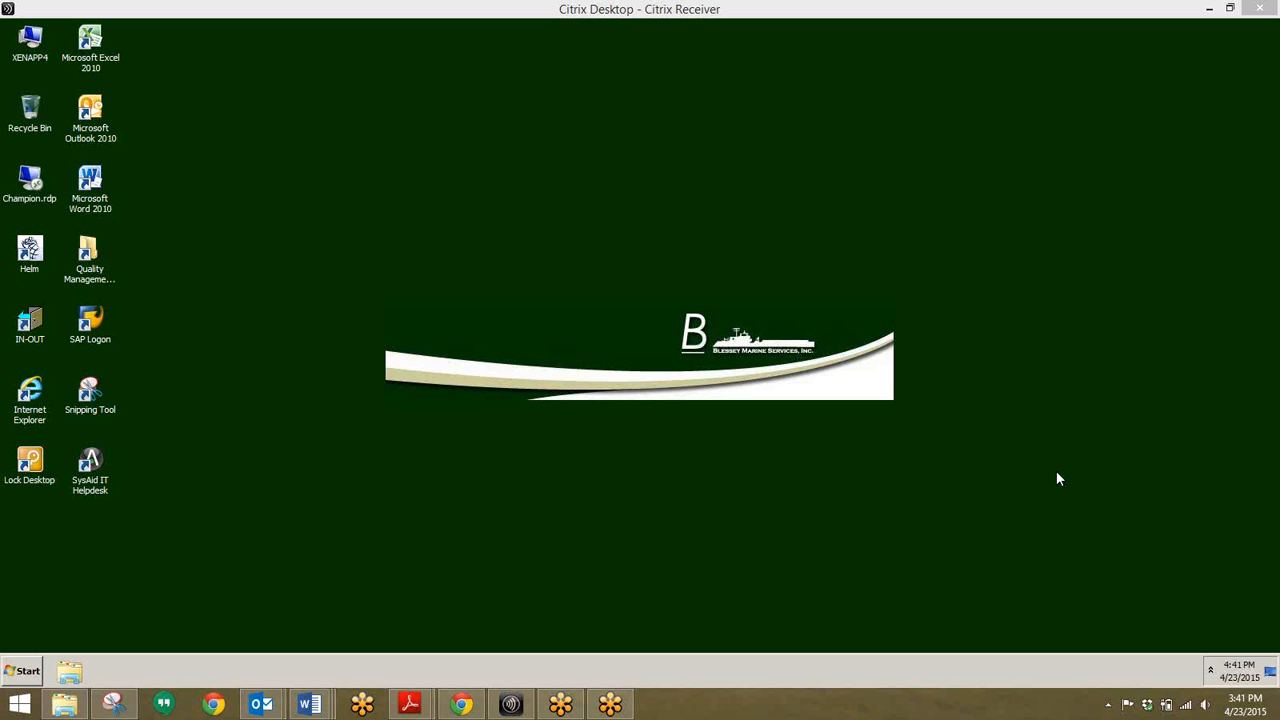
Step: Launch SAP Logon 740 from the Citrix desktop to show the DEV and PRD connections
double_click(88, 322)
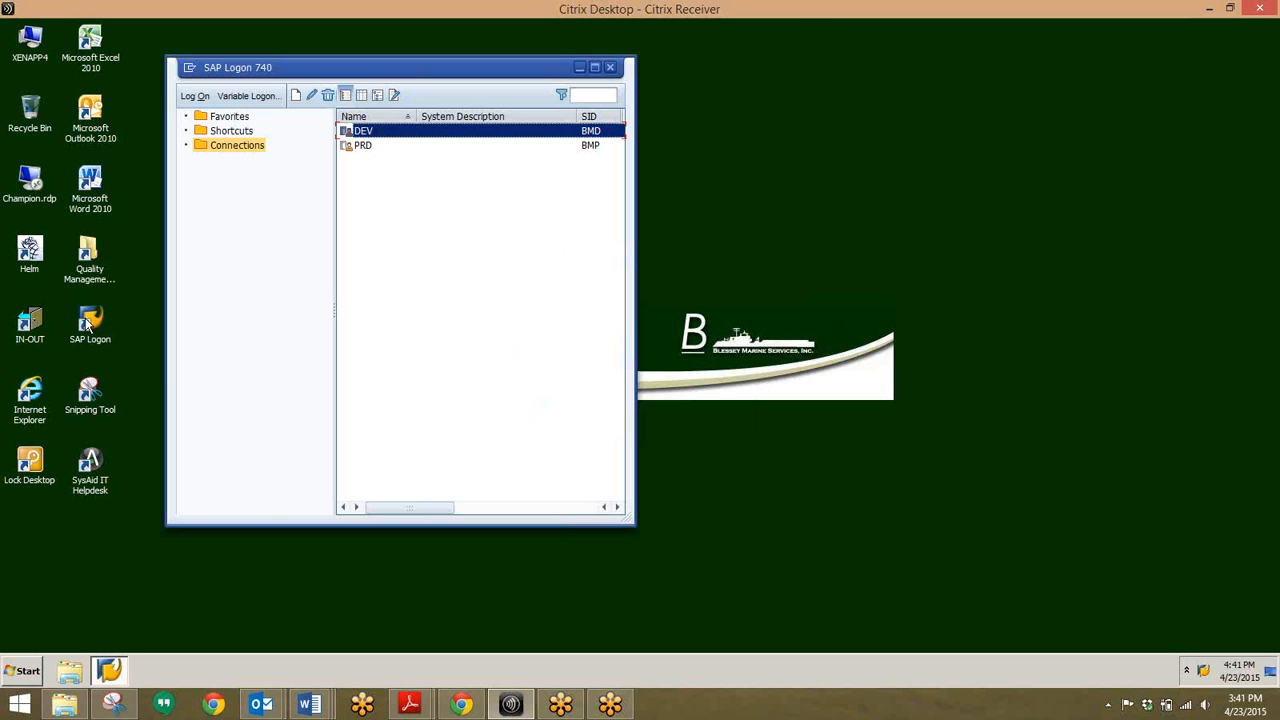
Step: Log on to the DEV system in client 100 with the user name and password
double_click(368, 133)
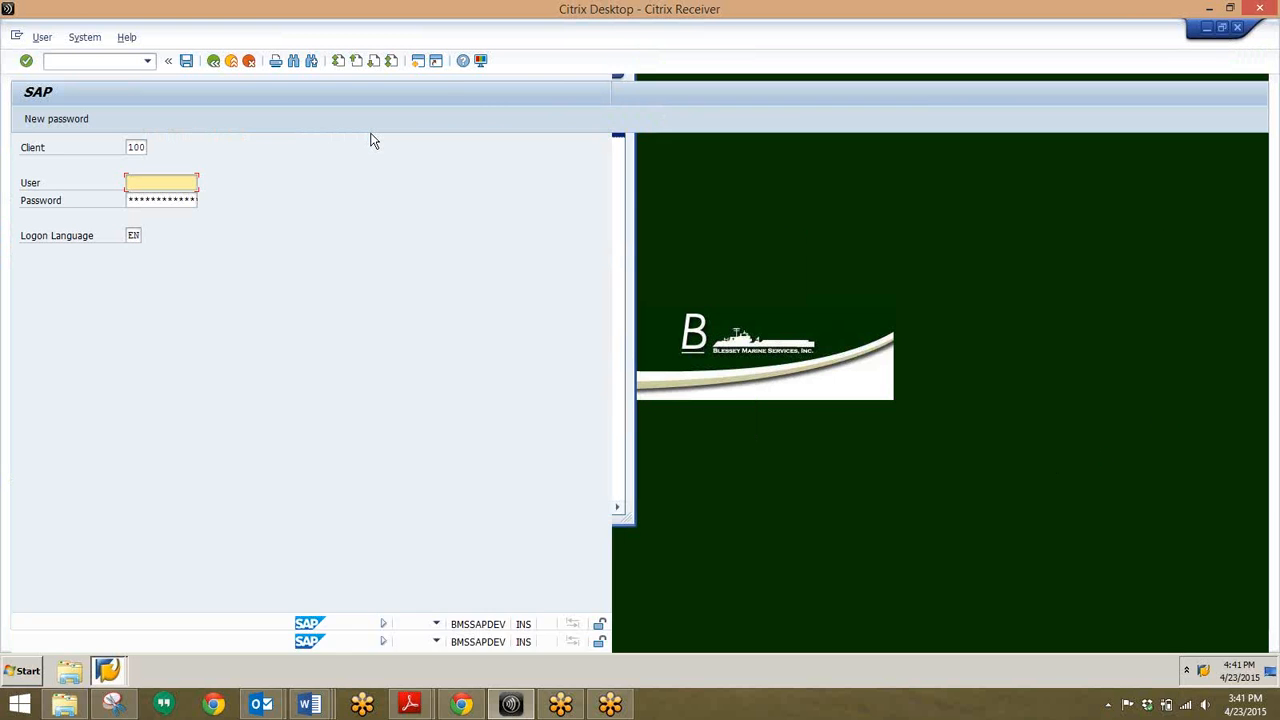
type("colin")
key("Tab")
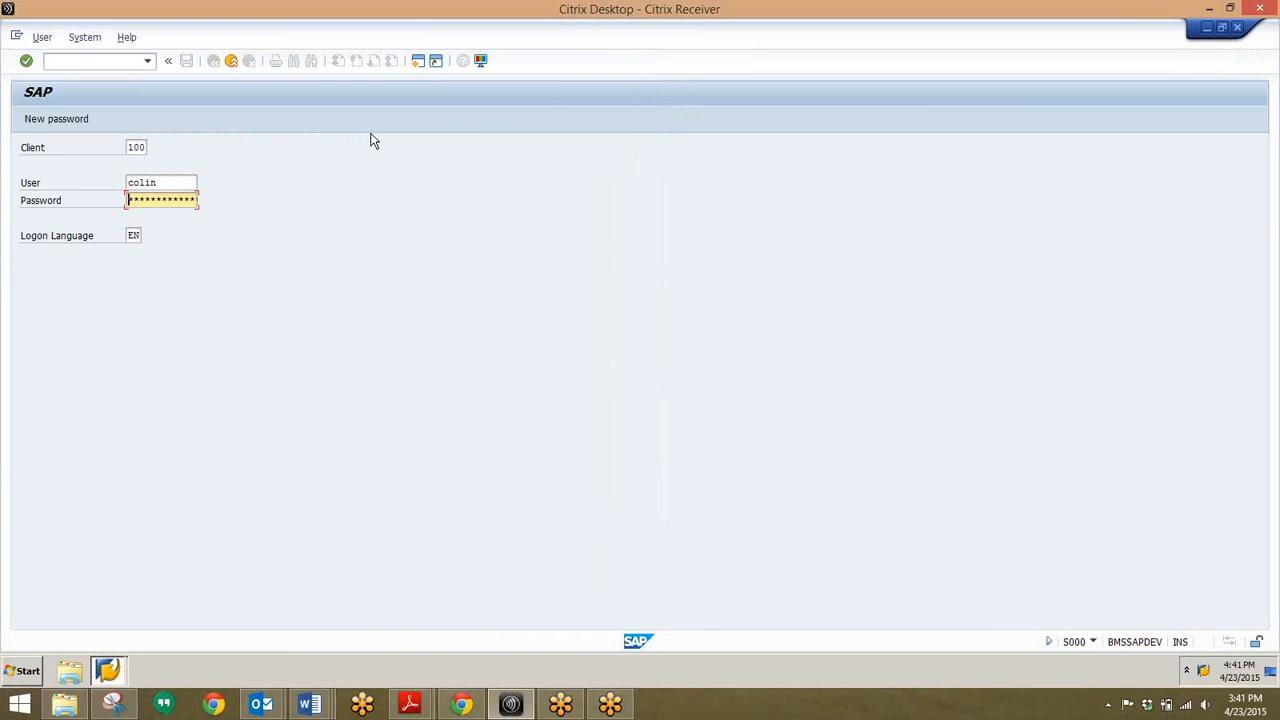
key("Return")
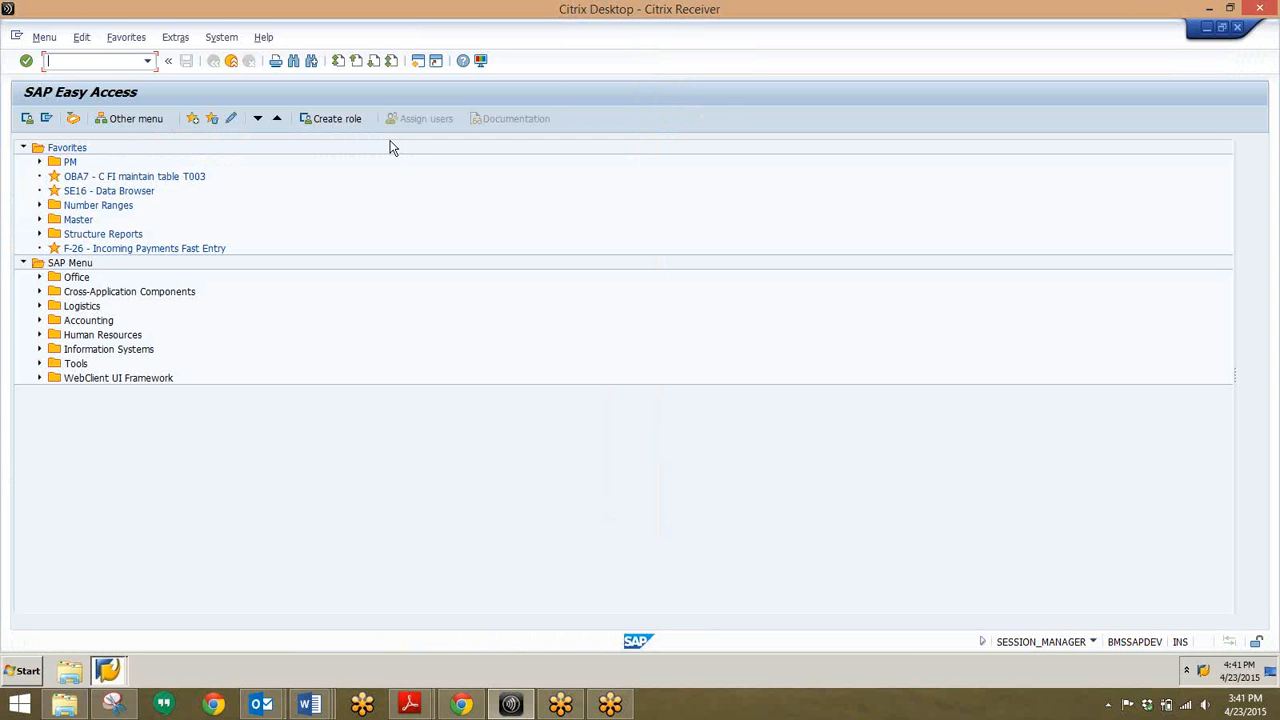
Step: Start IW39 and scroll its selection screen to the Company Code field
type("iw39")
key("Return")
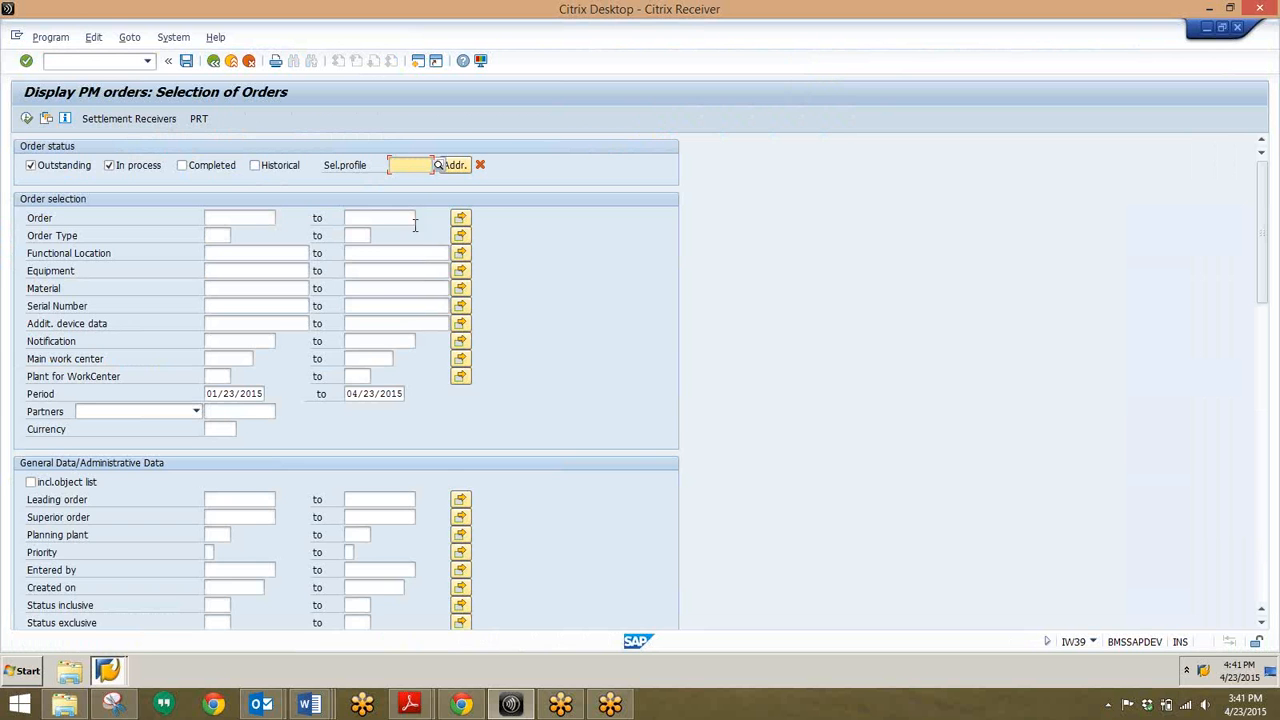
scroll(611, 413, "down", 1)
scroll(611, 413, "down", 5)
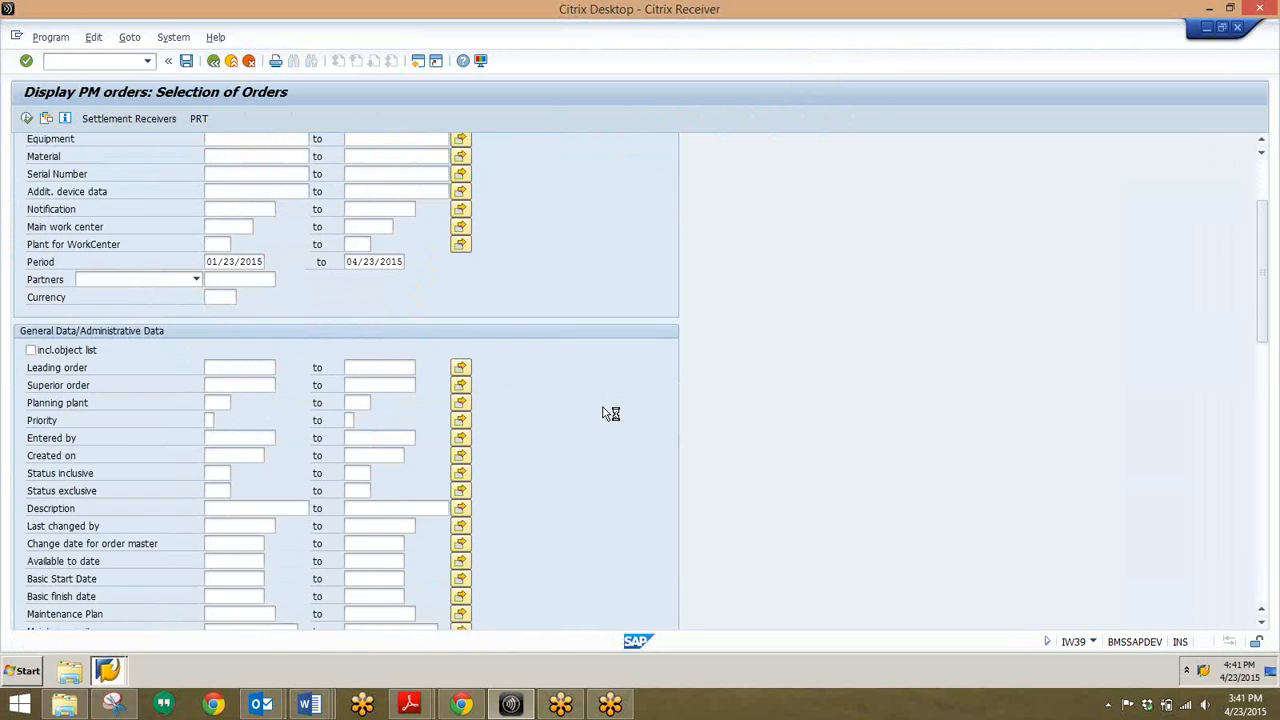
scroll(603, 414, "down", 1)
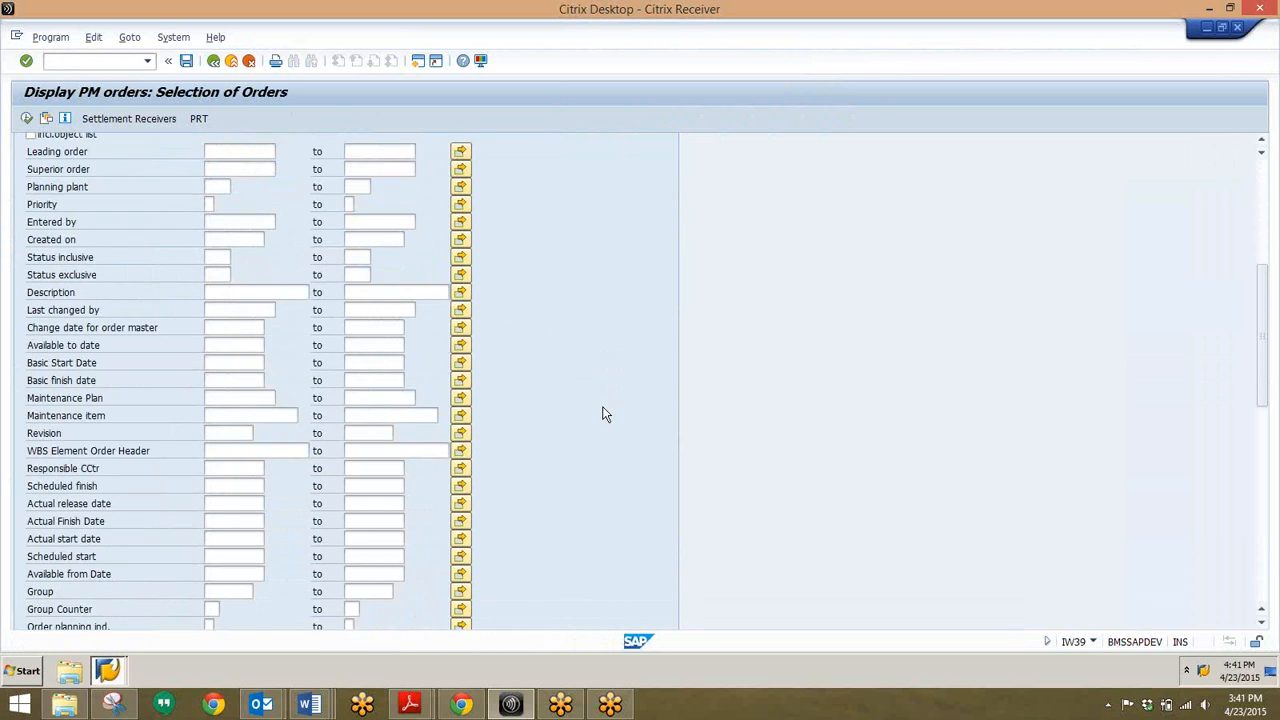
scroll(605, 414, "down", 2)
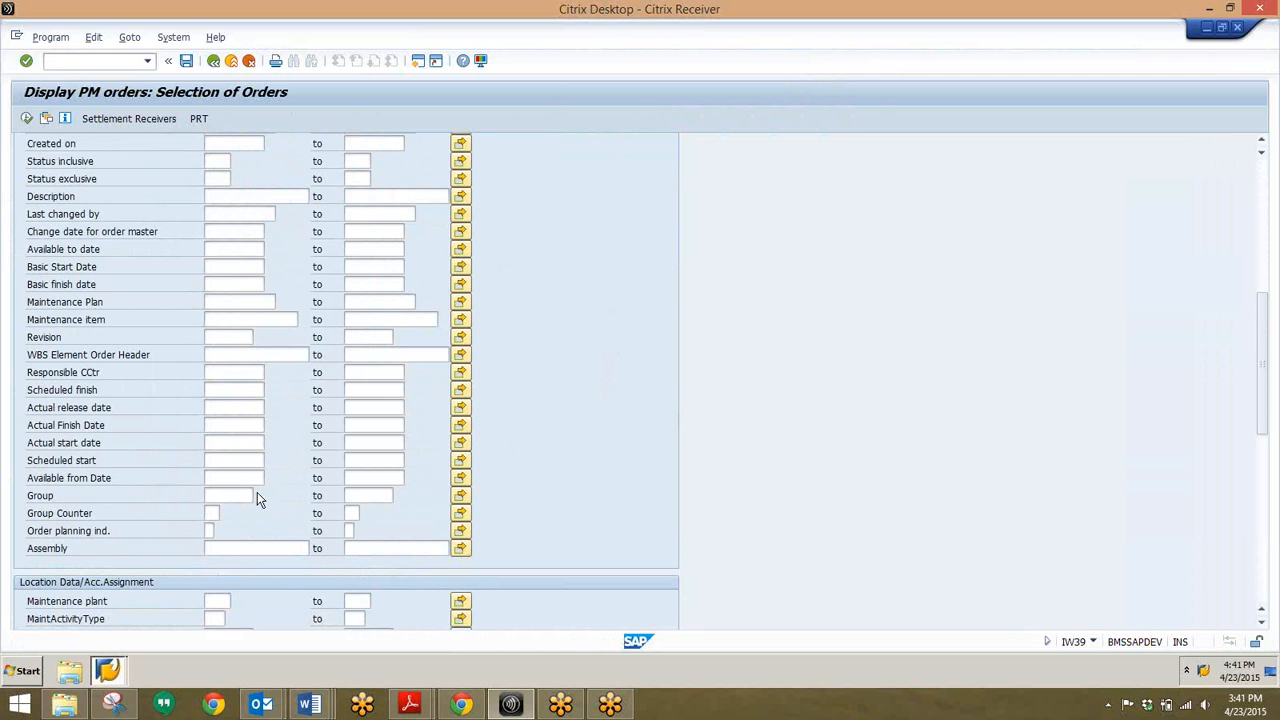
scroll(155, 483, "down", 2)
scroll(154, 482, "down", 5)
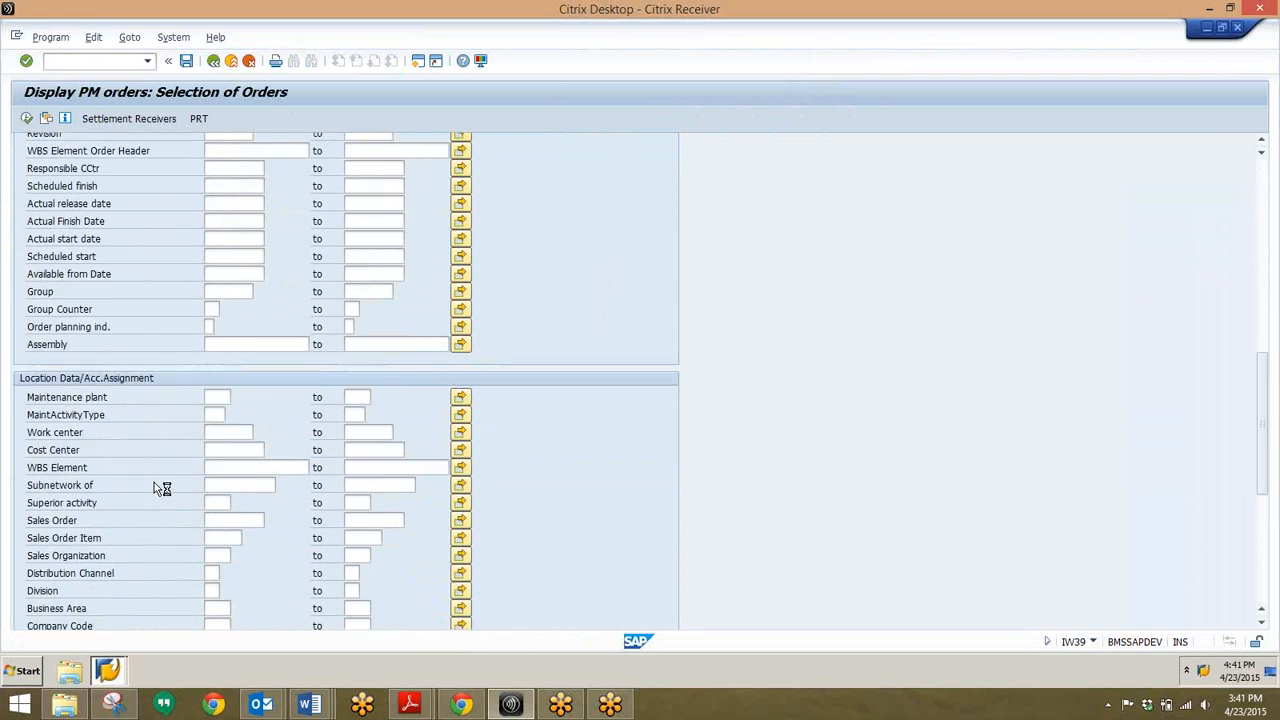
scroll(154, 482, "down", 3)
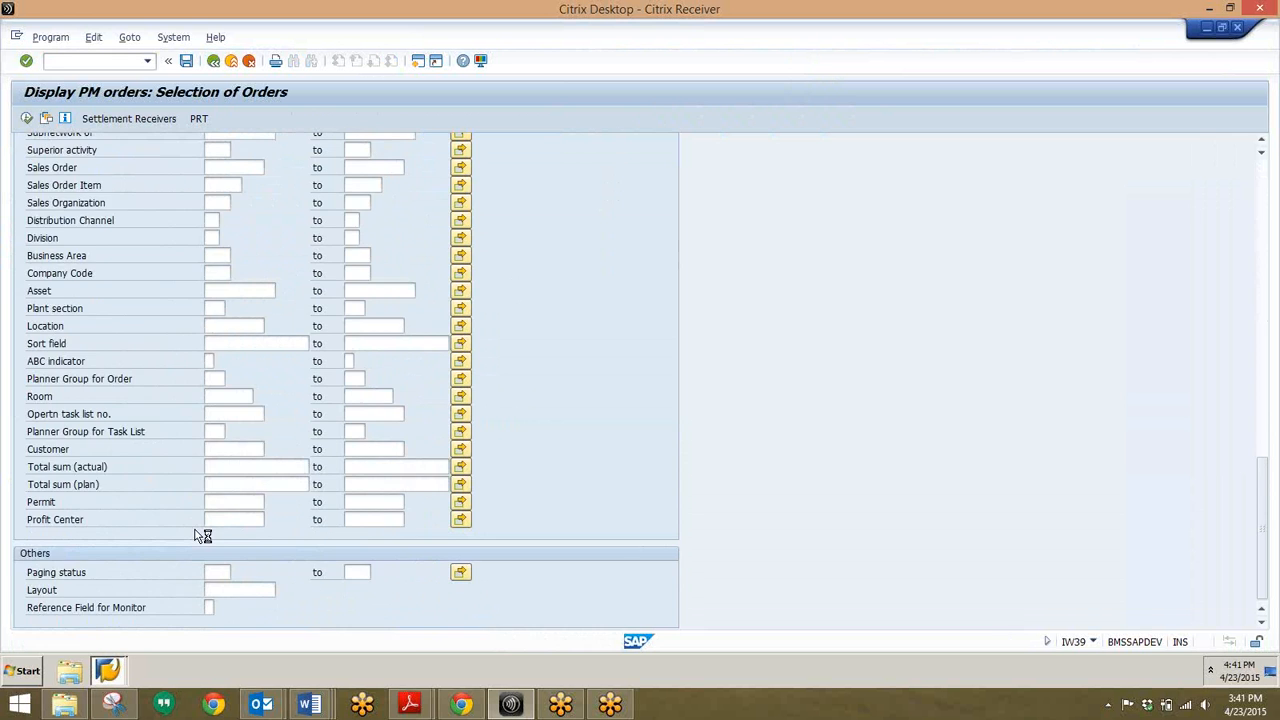
scroll(196, 529, "up", 7)
scroll(196, 516, "up", 8)
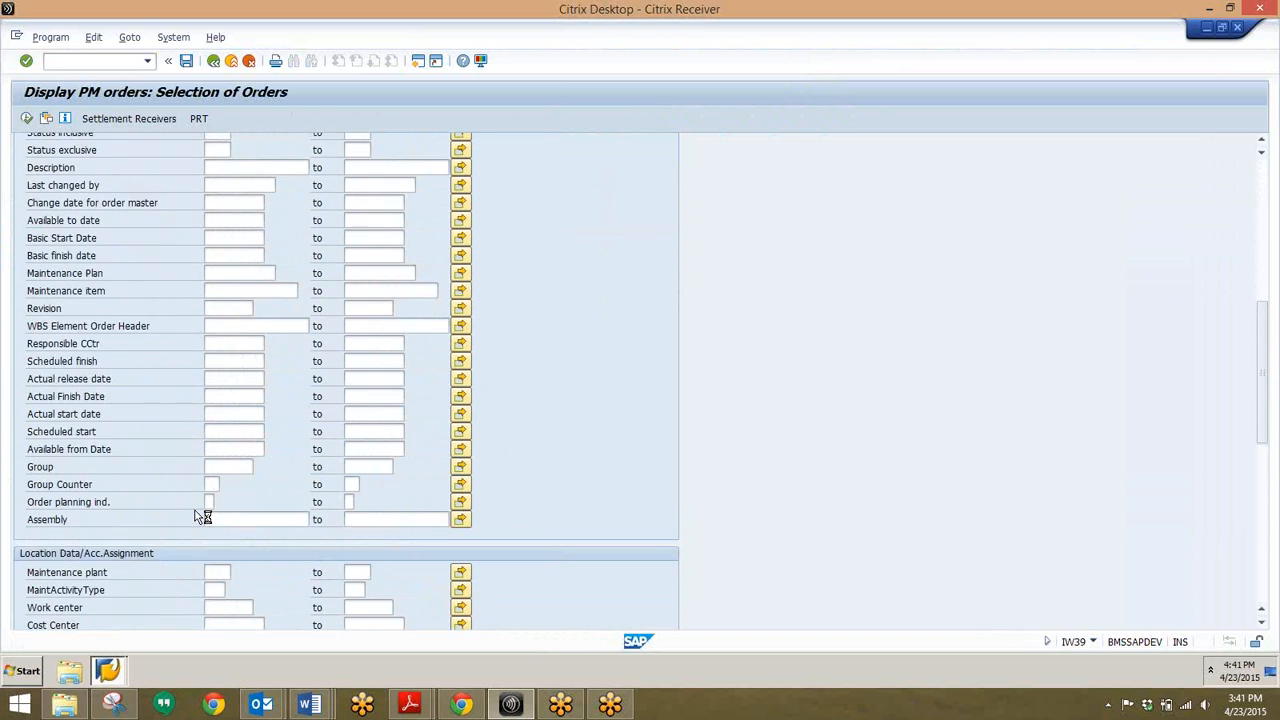
scroll(196, 514, "up", 5)
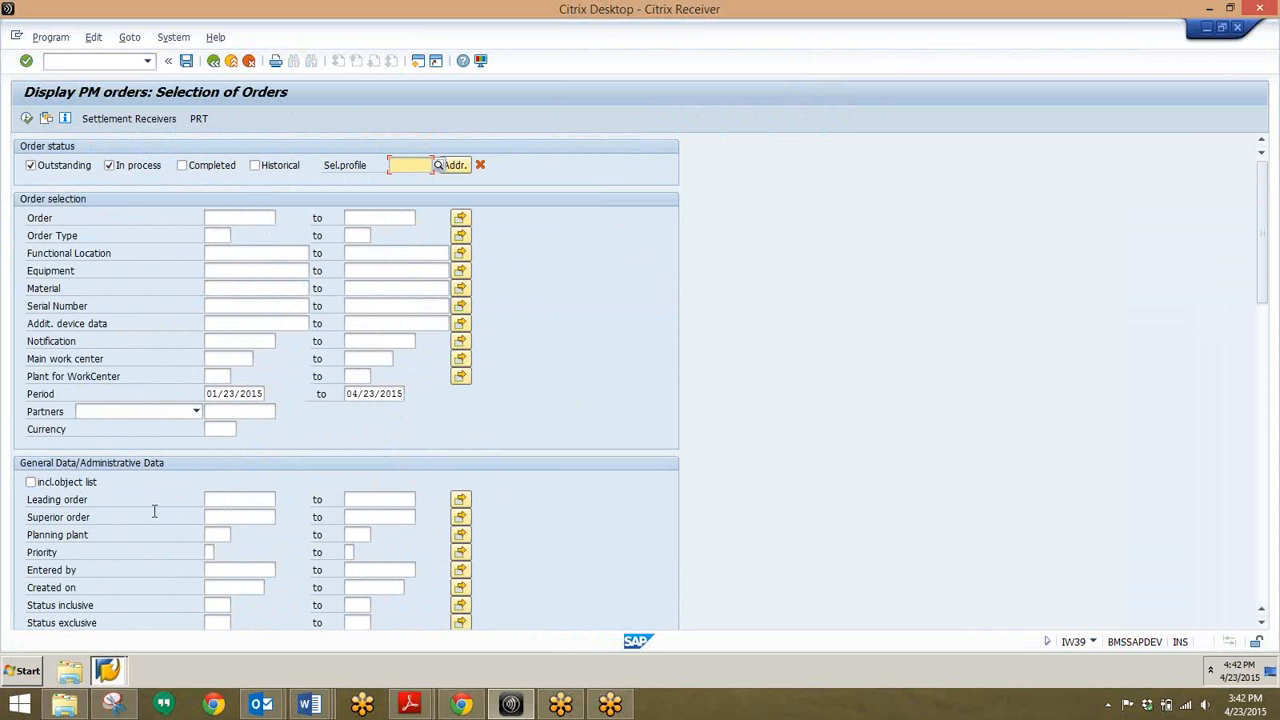
scroll(155, 513, "down", 5)
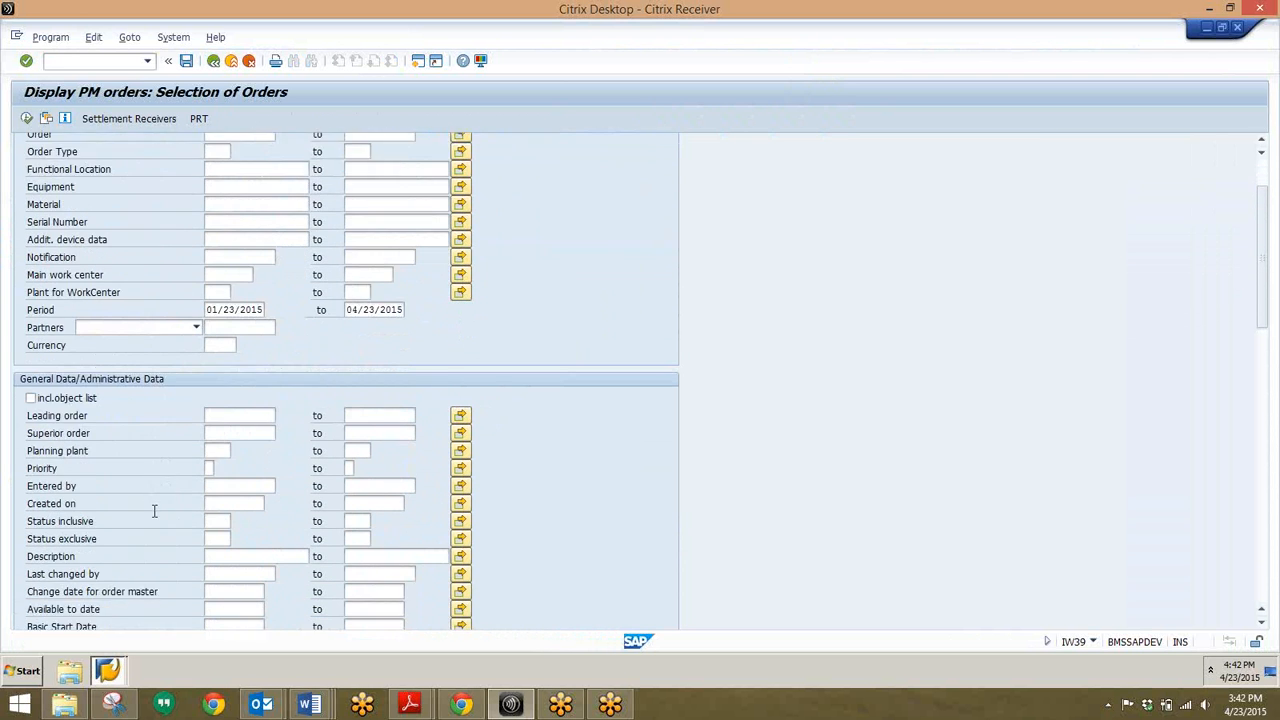
scroll(153, 511, "down", 5)
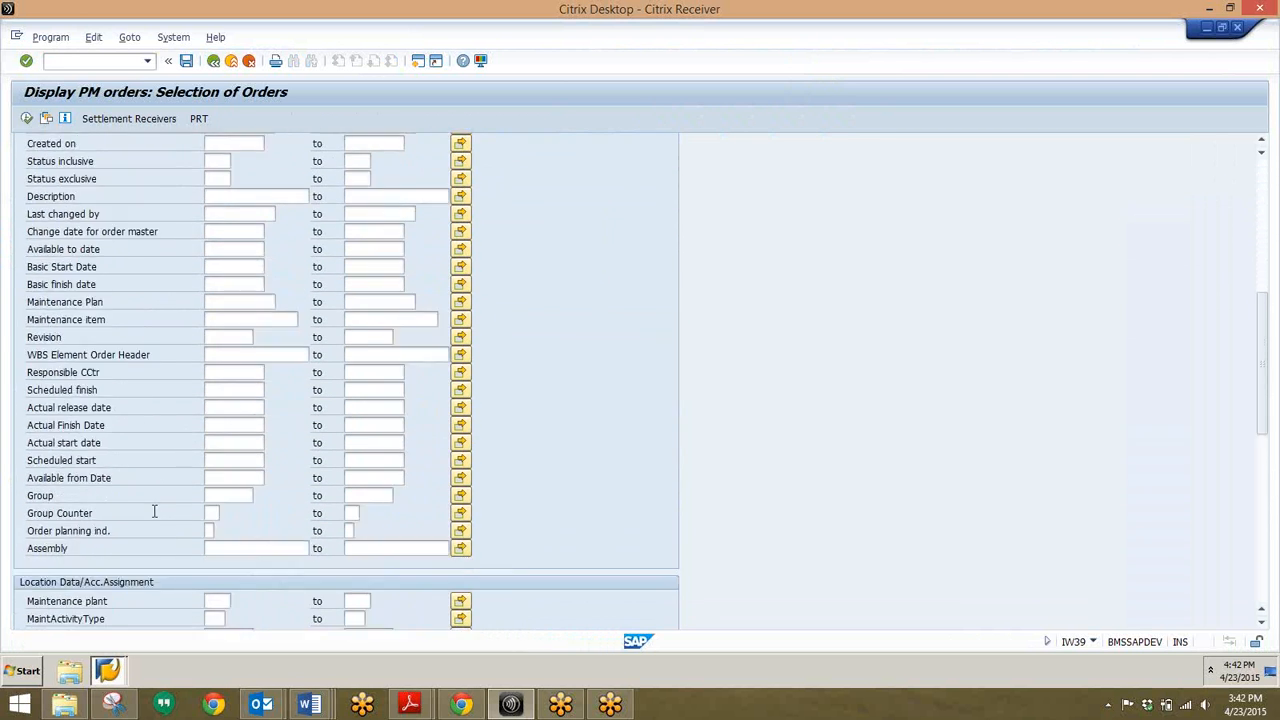
scroll(153, 516, "down", 4)
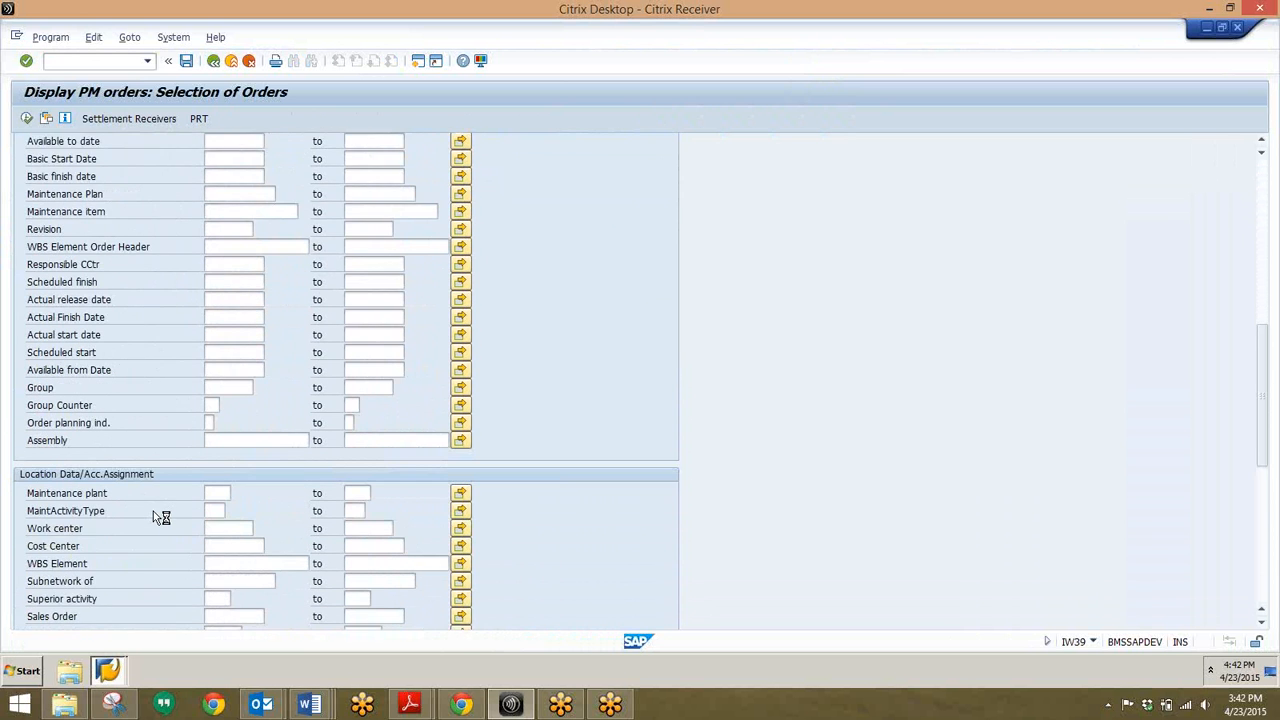
scroll(153, 514, "down", 1)
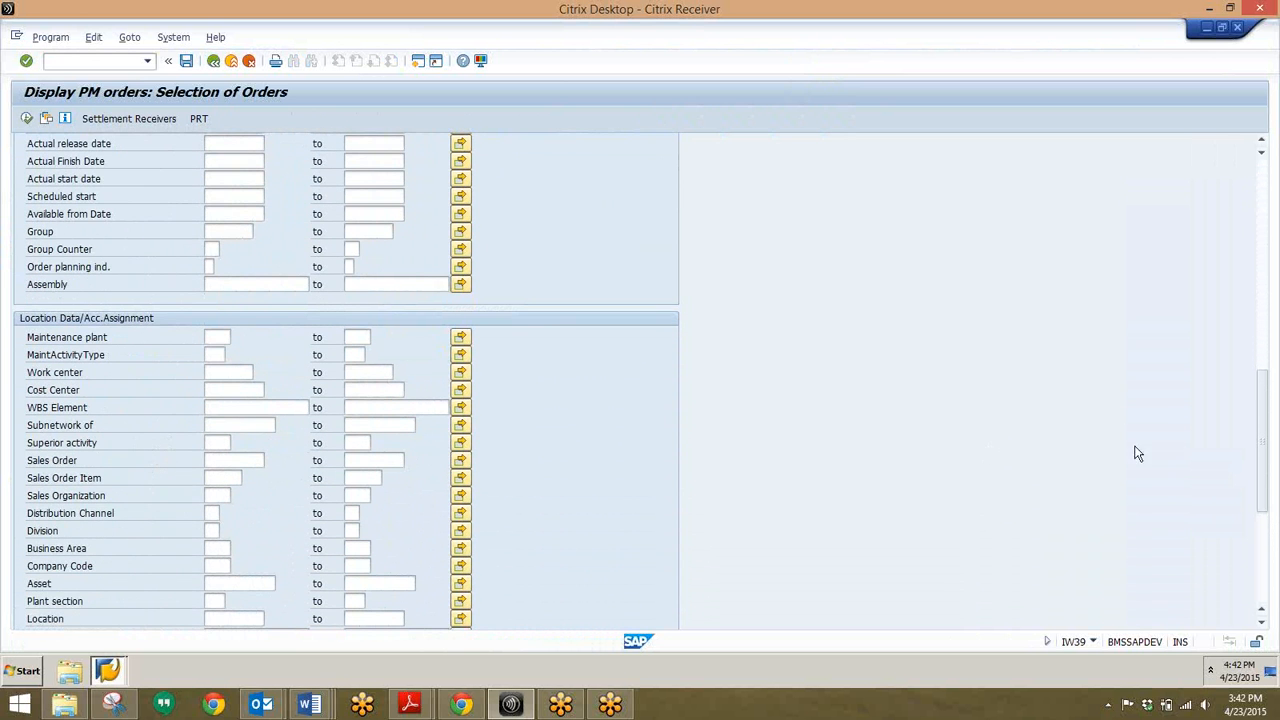
Step: Restrict the PM order selection to company code 1000 and execute it
left_click(210, 566)
type("1000")
left_click(27, 119)
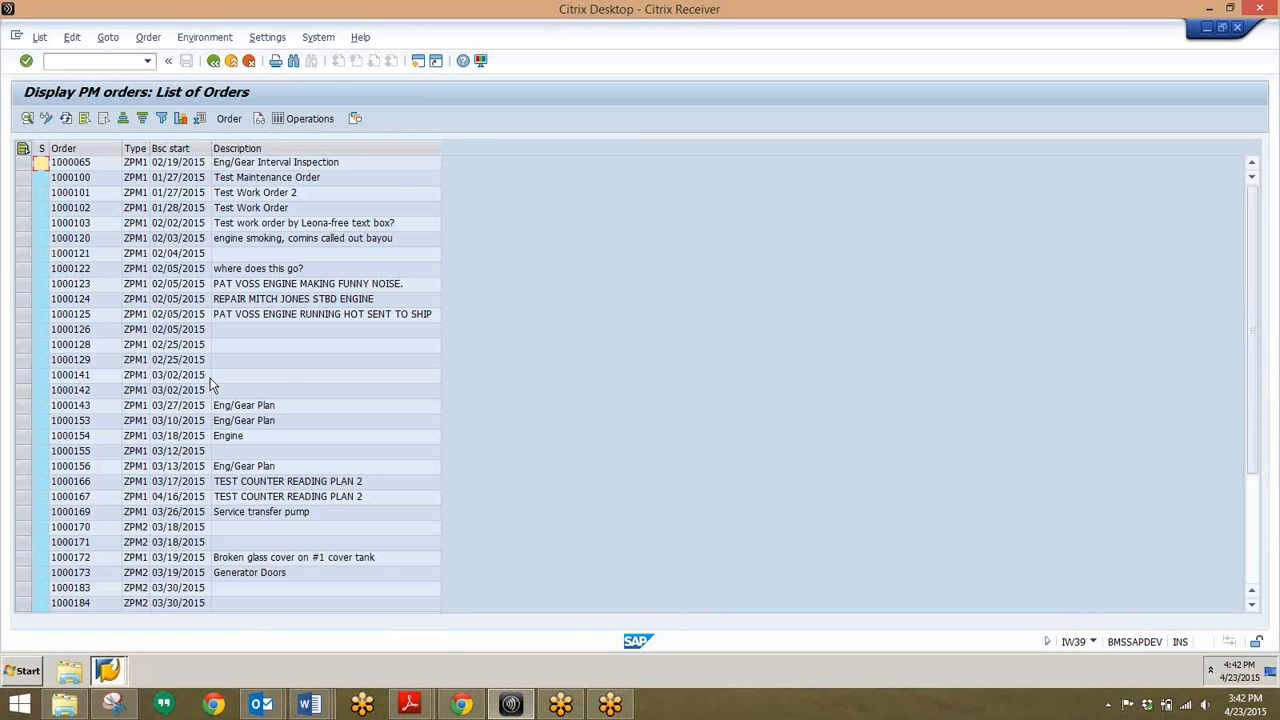
Step: Switch the PM order list to change mode and select order 1000065
scroll(215, 392, "down", 4)
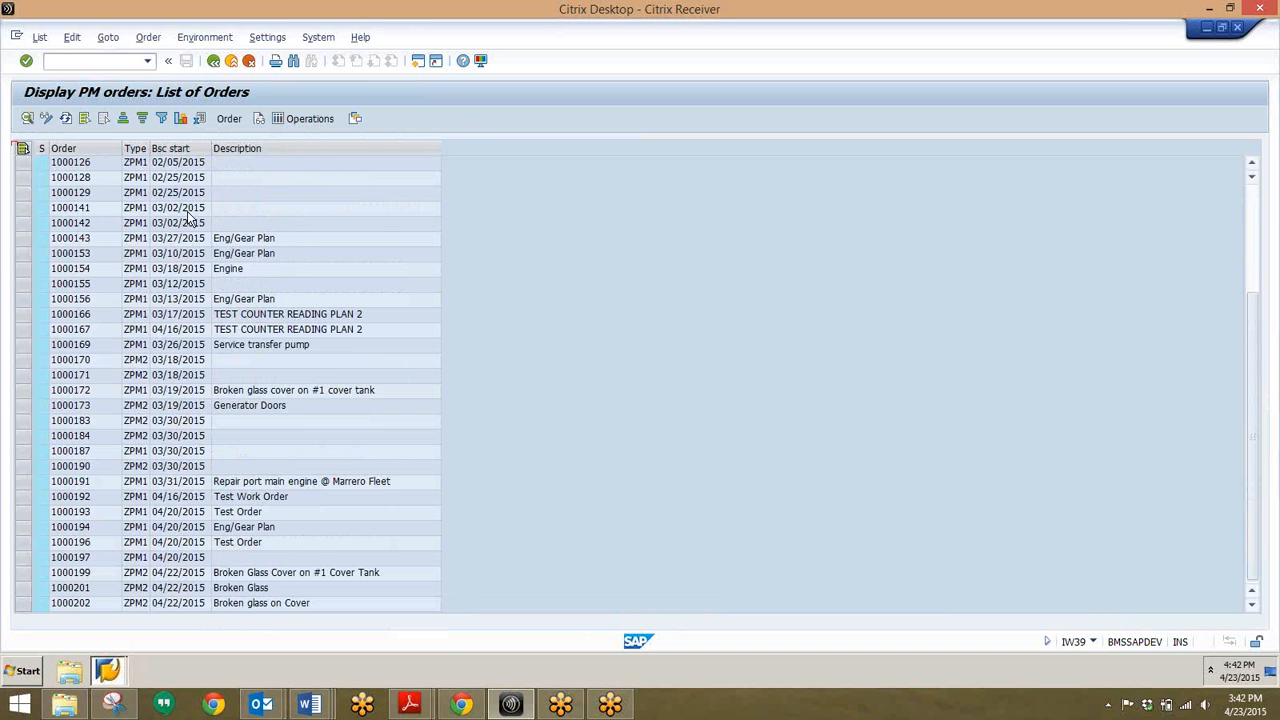
scroll(135, 356, "up", 4)
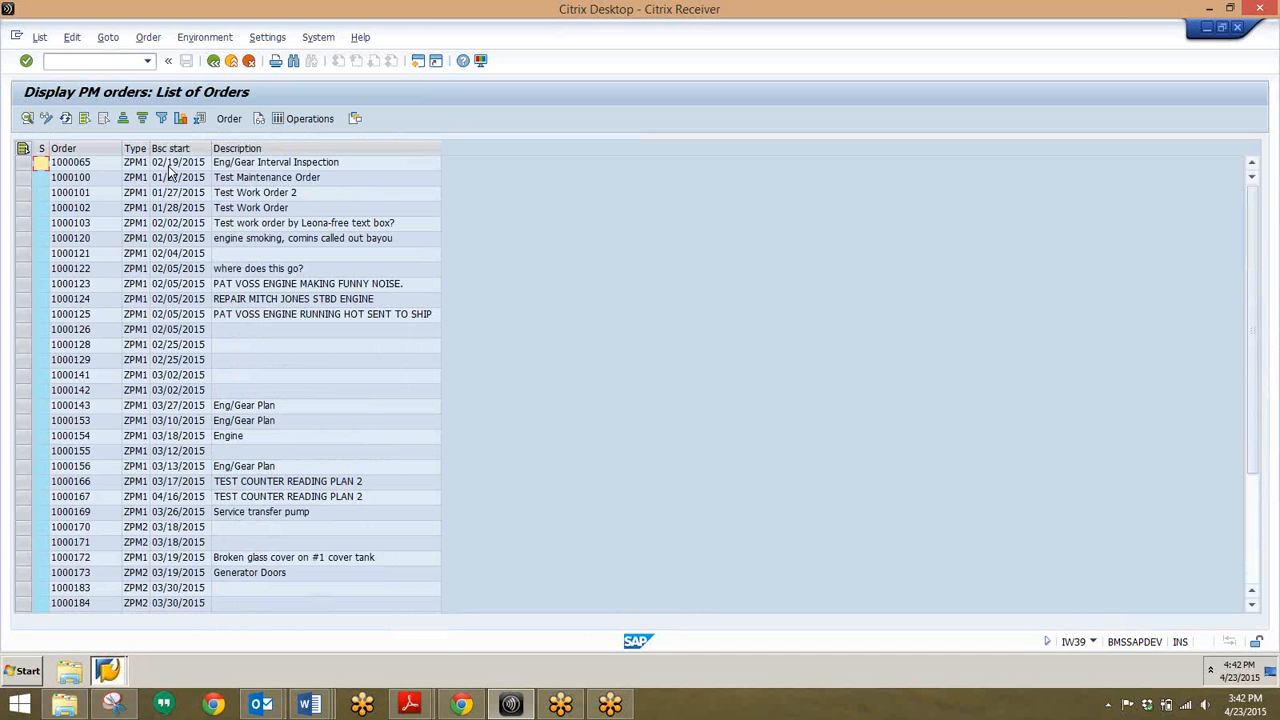
left_click(45, 119)
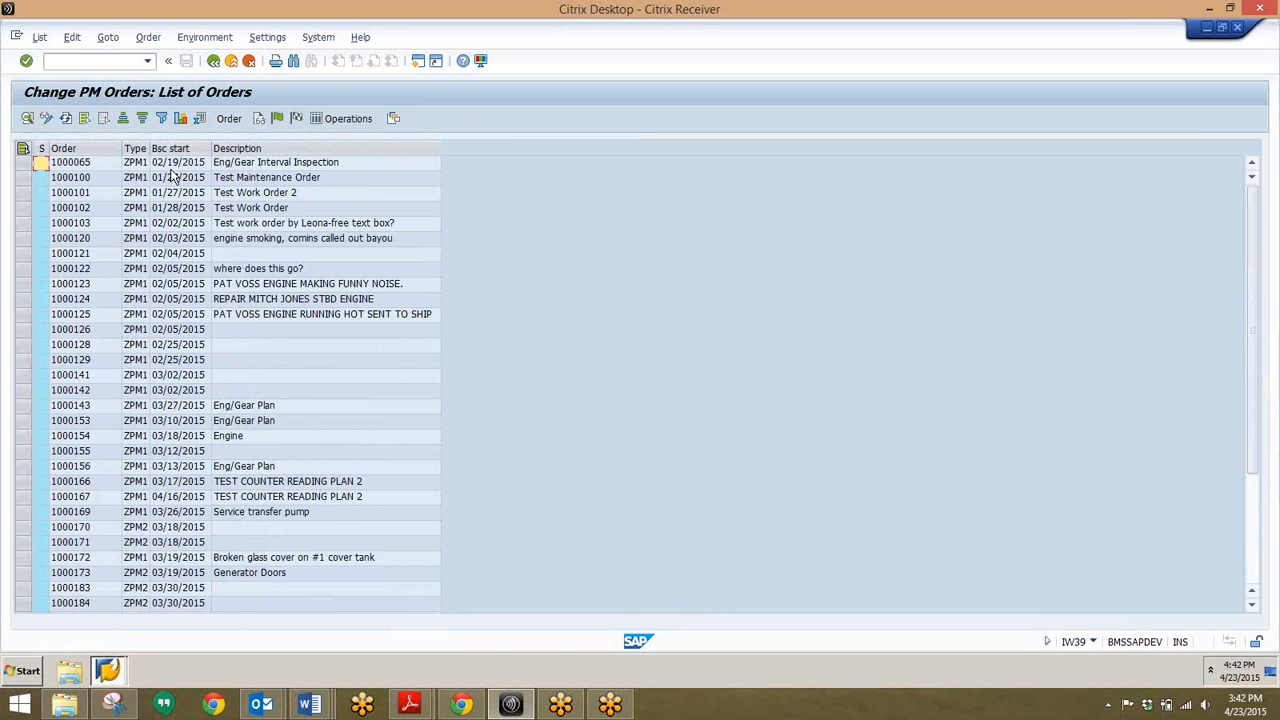
left_click(31, 165)
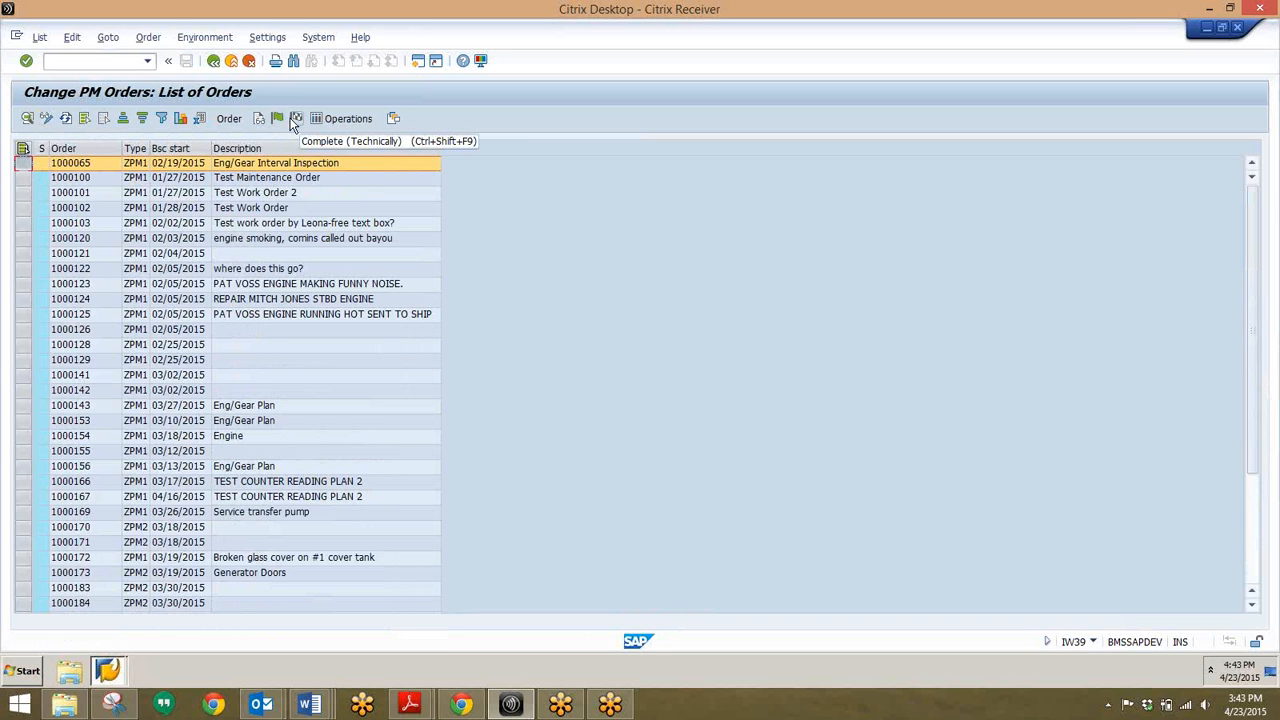
Step: Open order 1000065, add a 'test' line to its long text, then go Back
double_click(235, 166)
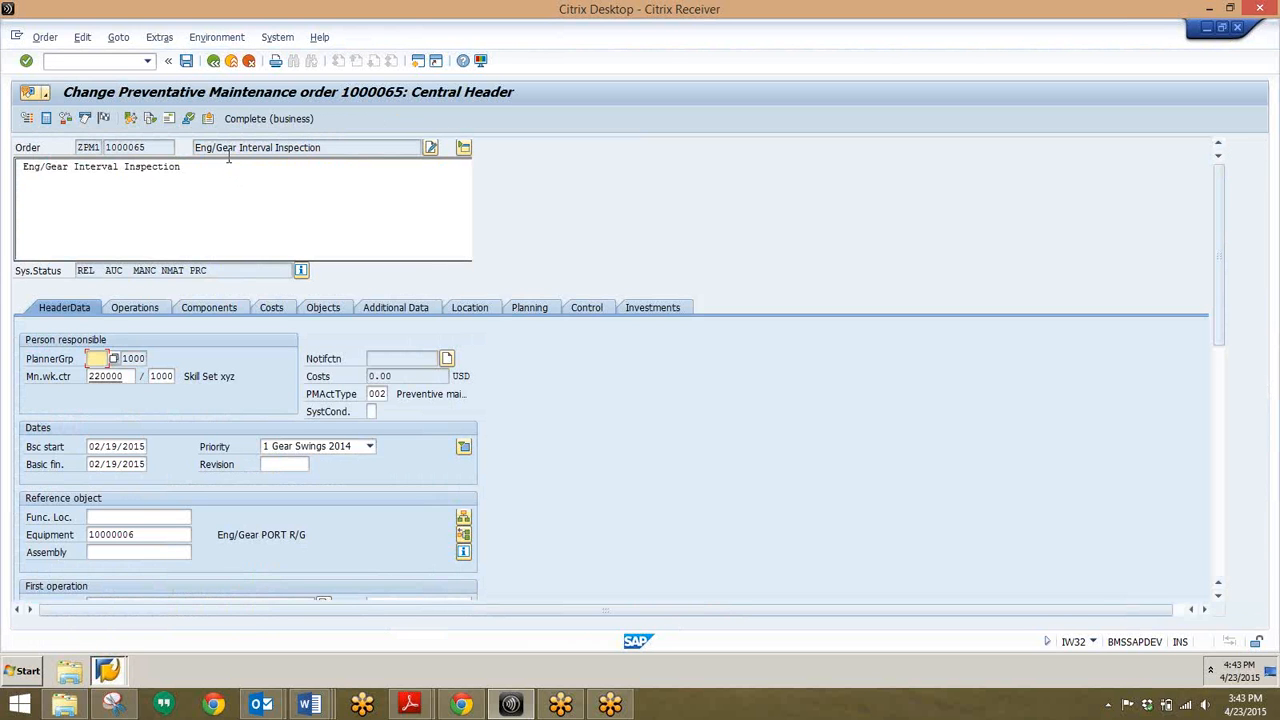
left_click(226, 176)
type("zzz")
key("BackSpace")
key("BackSpace")
key("BackSpace")
key("Return")
type("test")
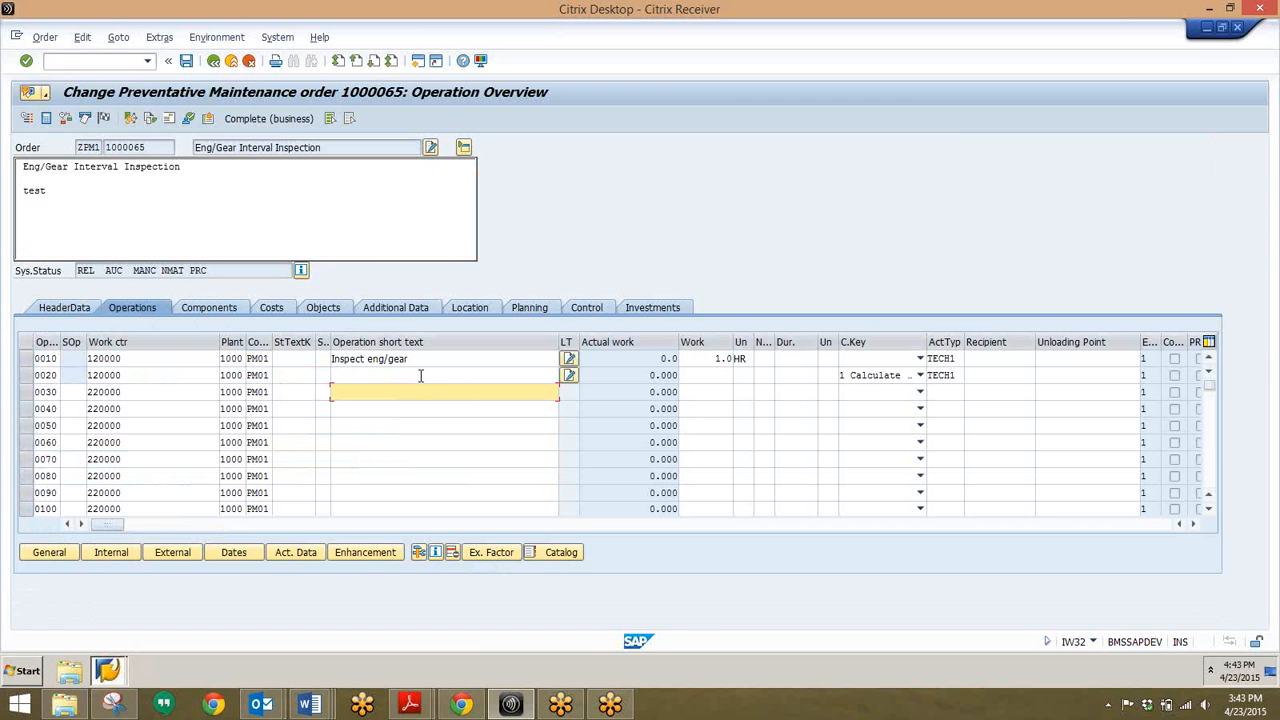
left_click(207, 310)
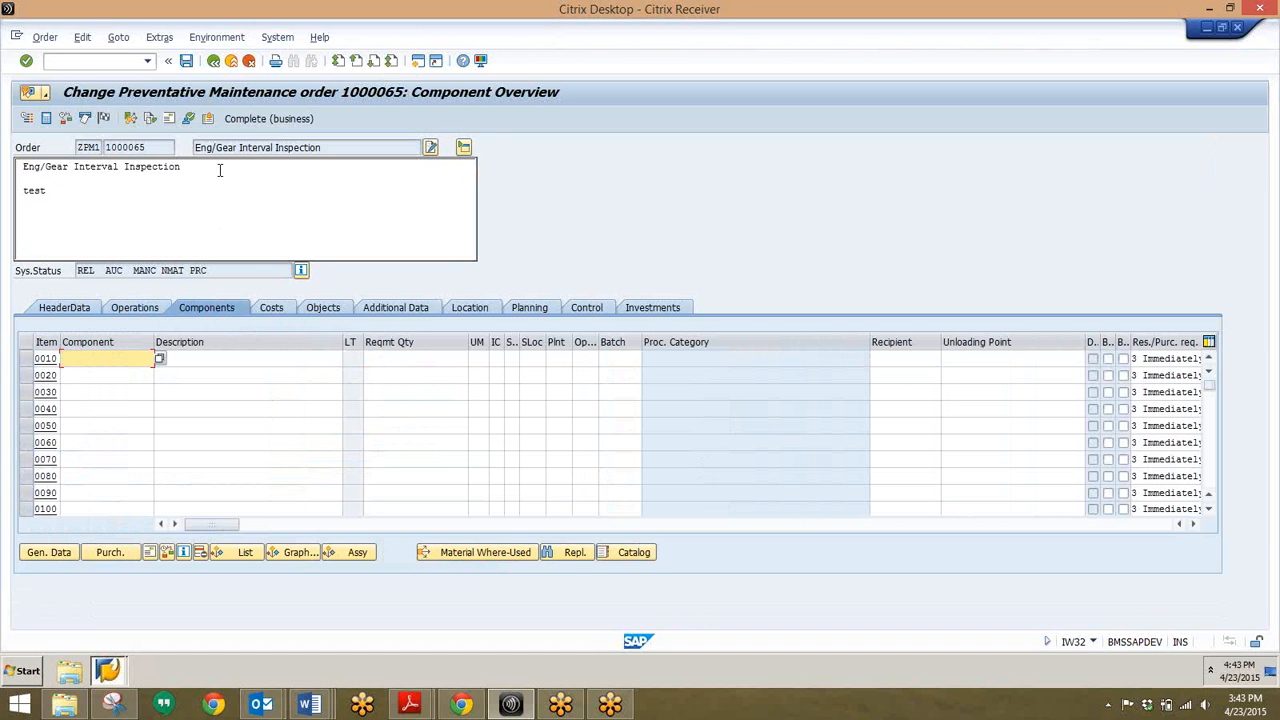
left_click(213, 62)
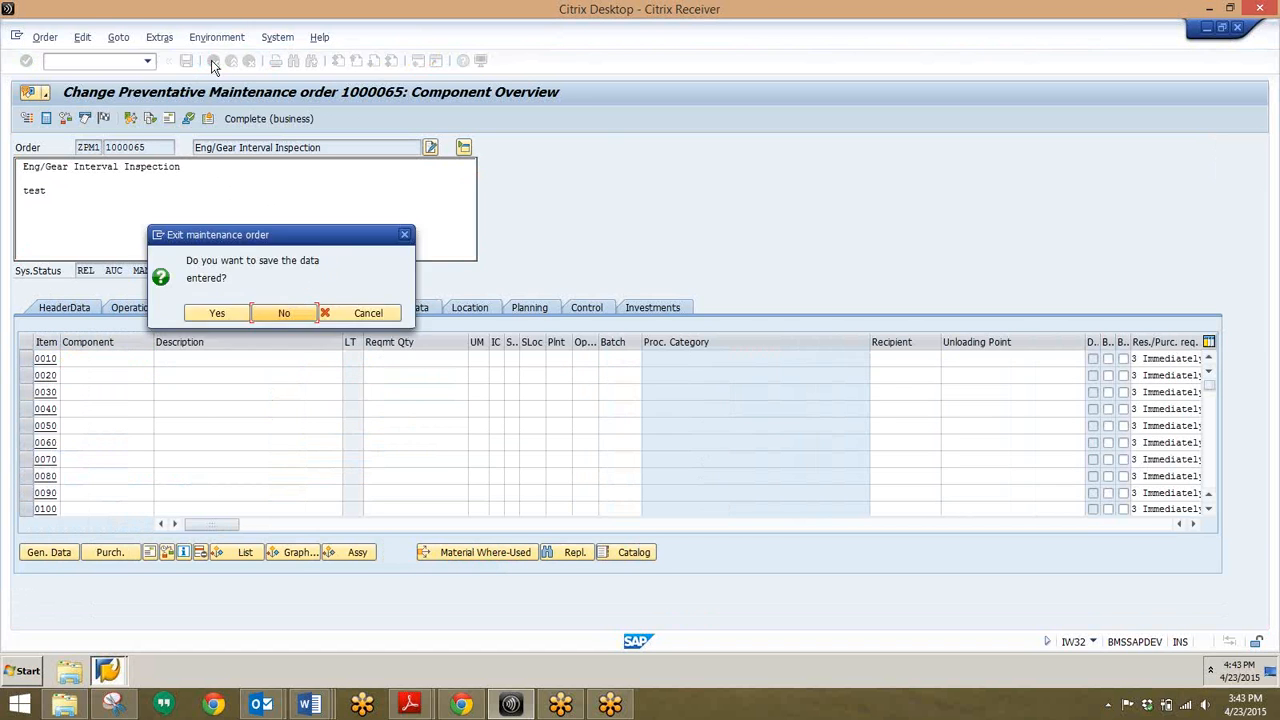
Step: Answer No to saving so order 1000065 closes and the order list returns
left_click(306, 313)
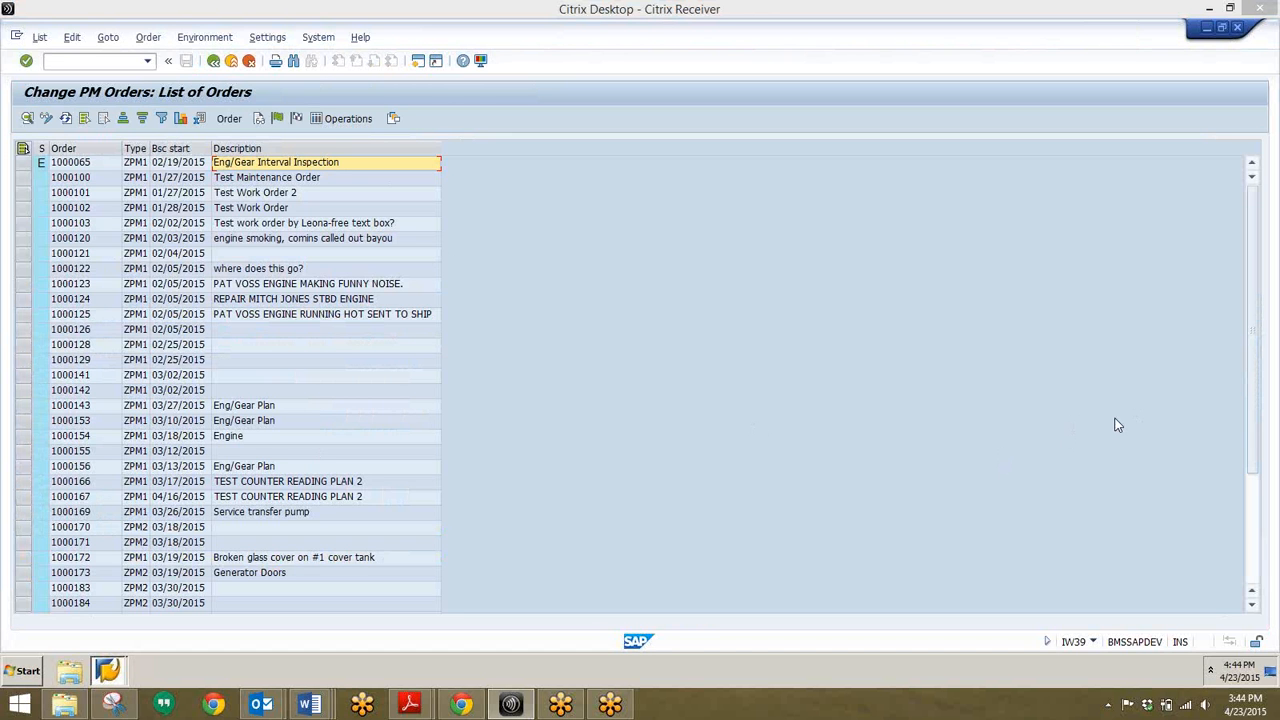
Step: Start the project components report with /ncn52n
left_click(89, 62)
type("/n")
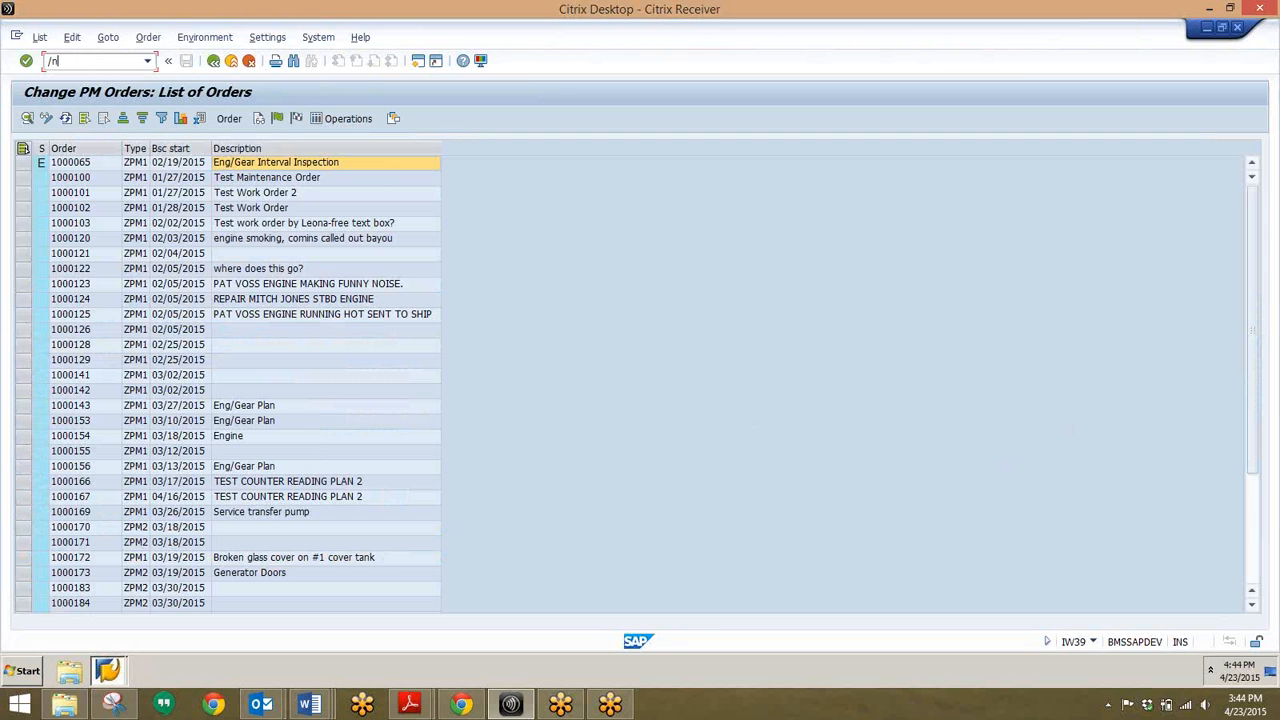
type("cn52n")
key("Return")
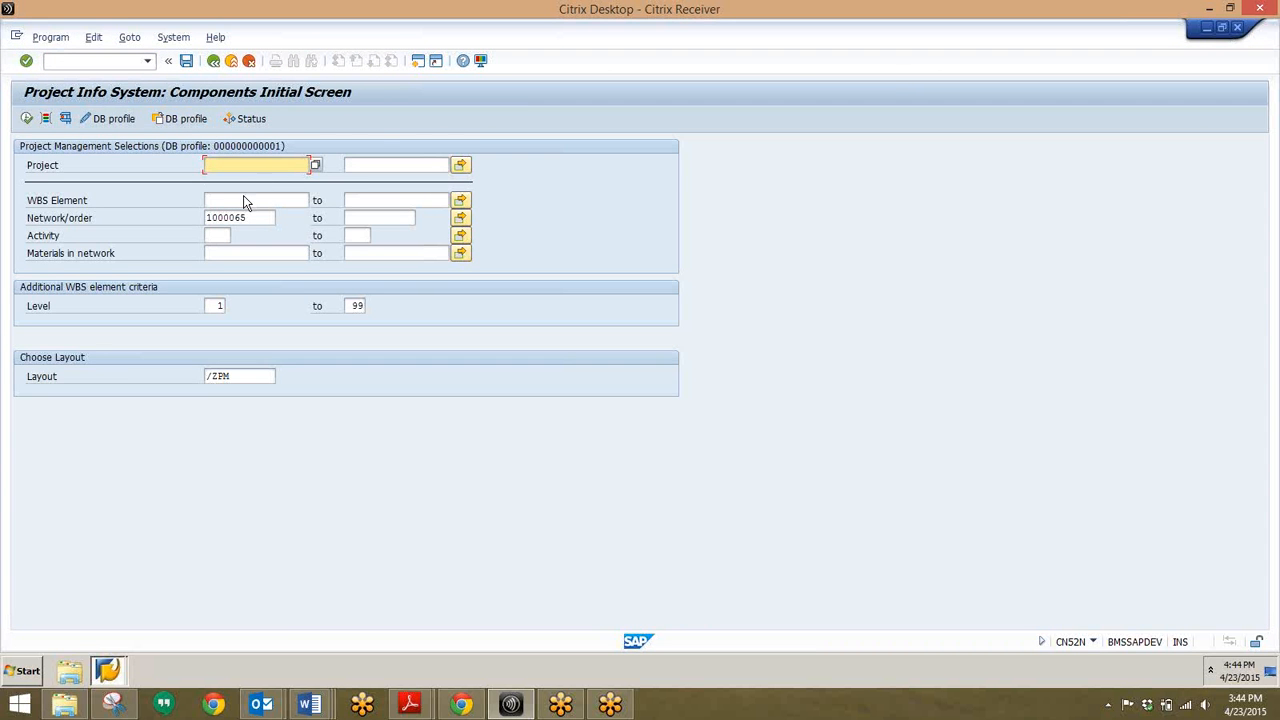
Step: Clear network/order 1000065, enter project e54, and execute the report
left_click_drag(259, 218, 157, 219)
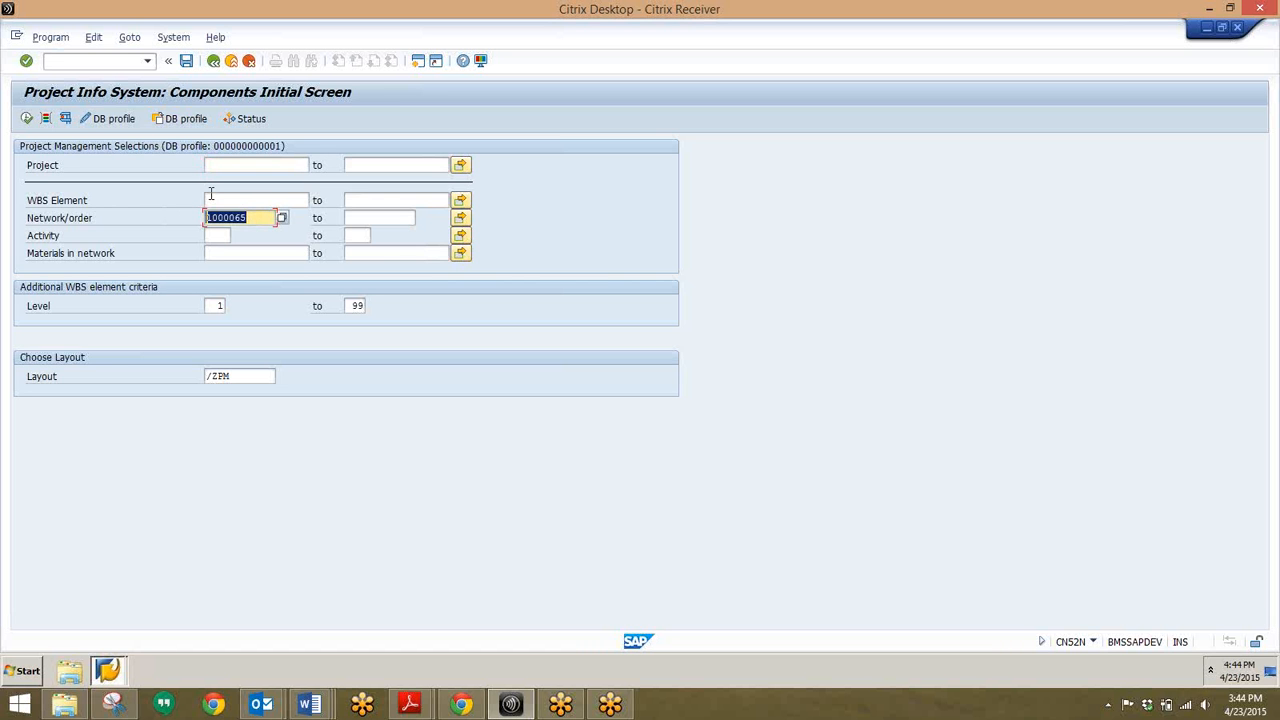
key("BackSpace")
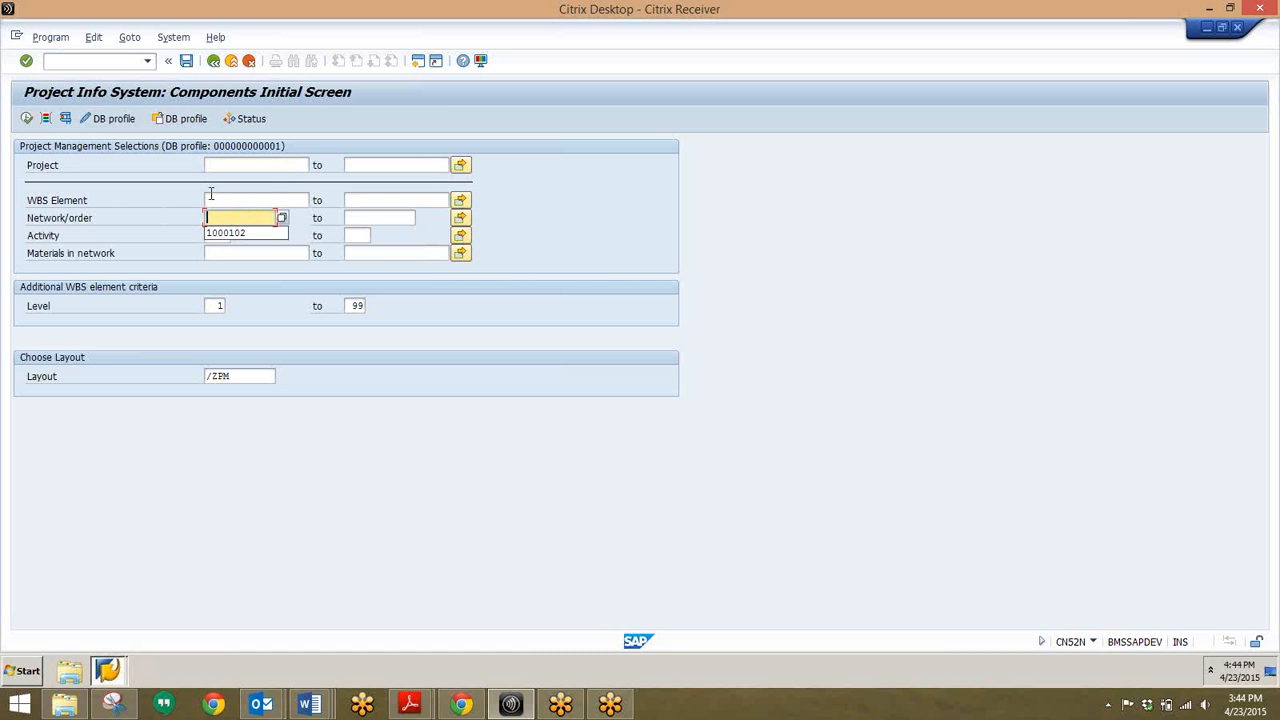
left_click(522, 229)
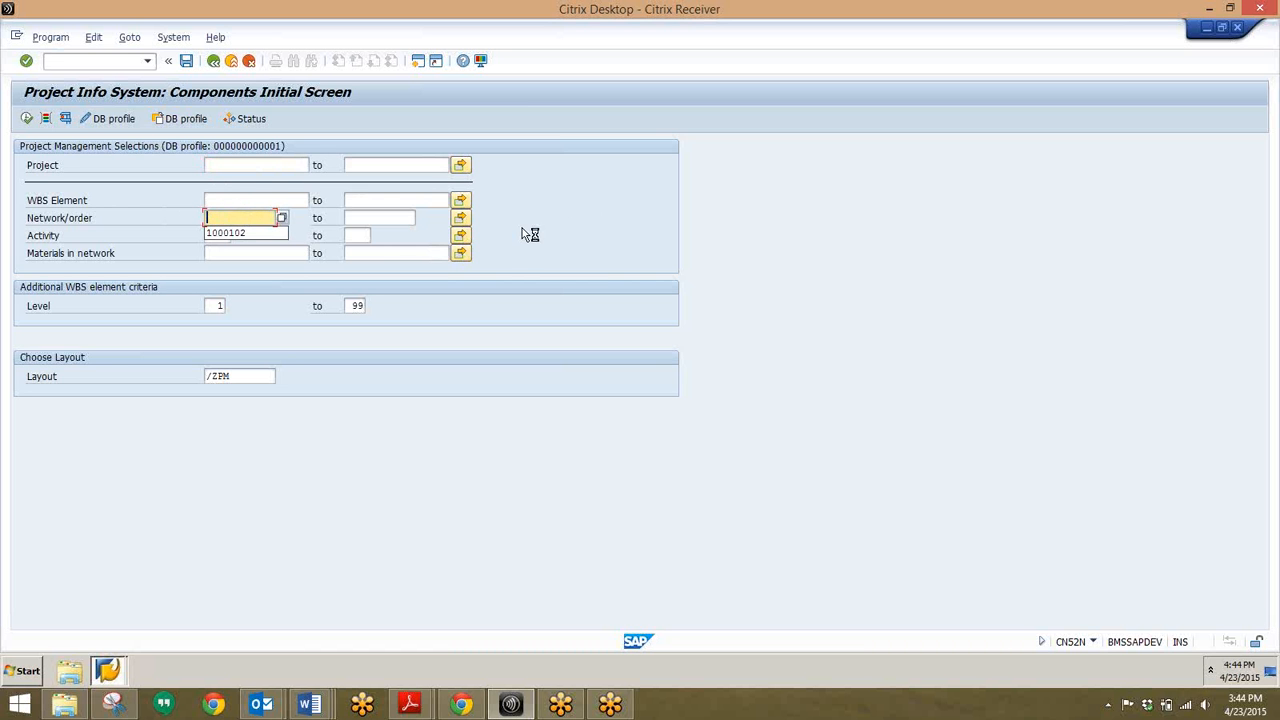
left_click(269, 165)
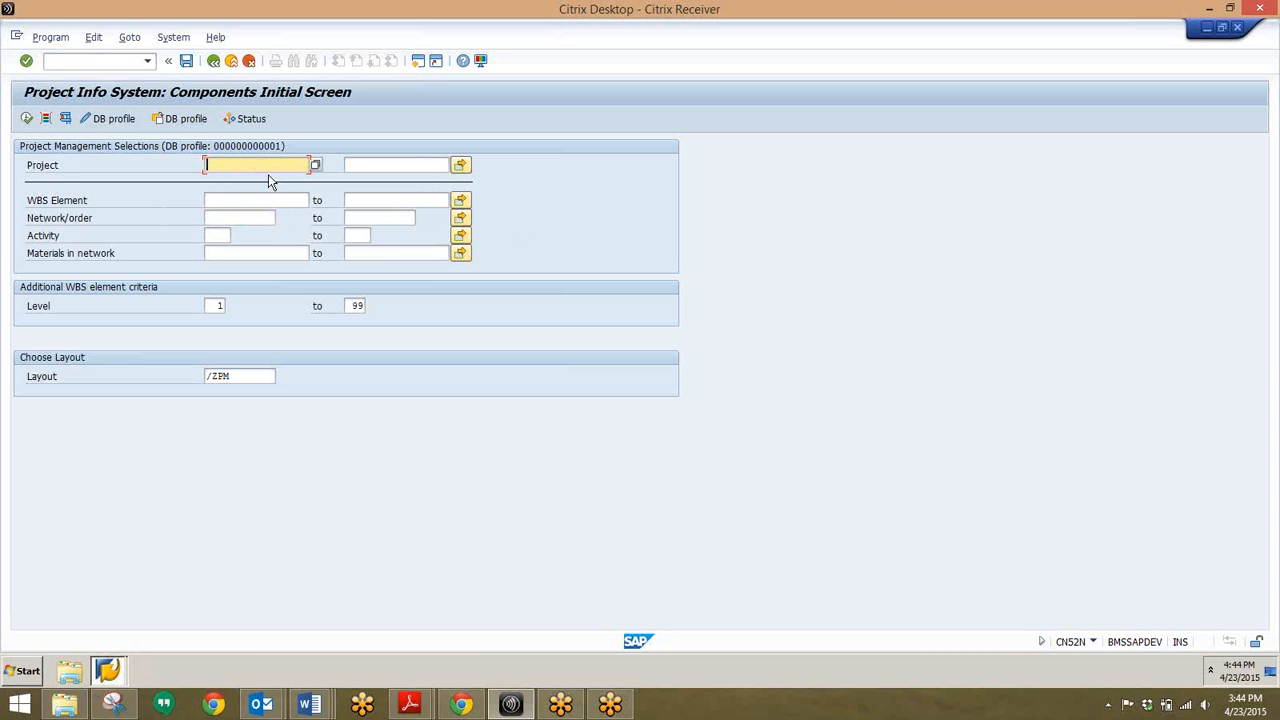
type("d54")
key("BackSpace")
key("BackSpace")
key("BackSpace")
type("e")
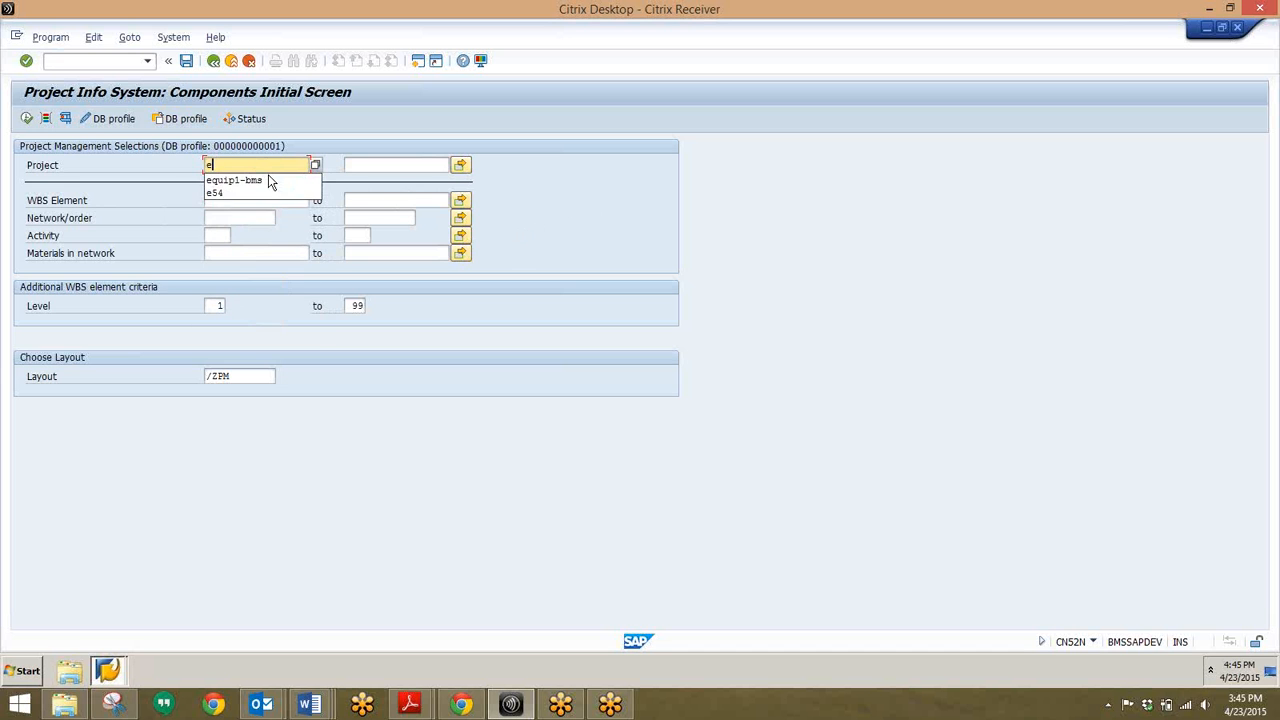
type("54")
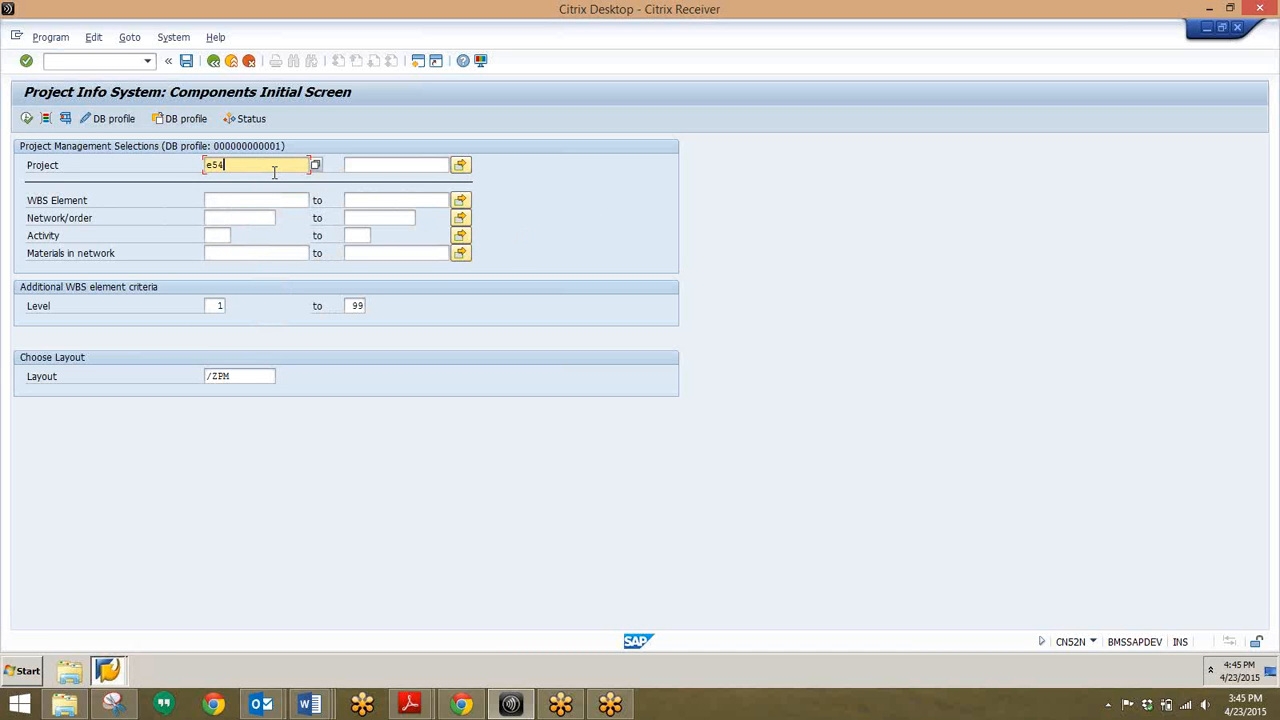
left_click(27, 118)
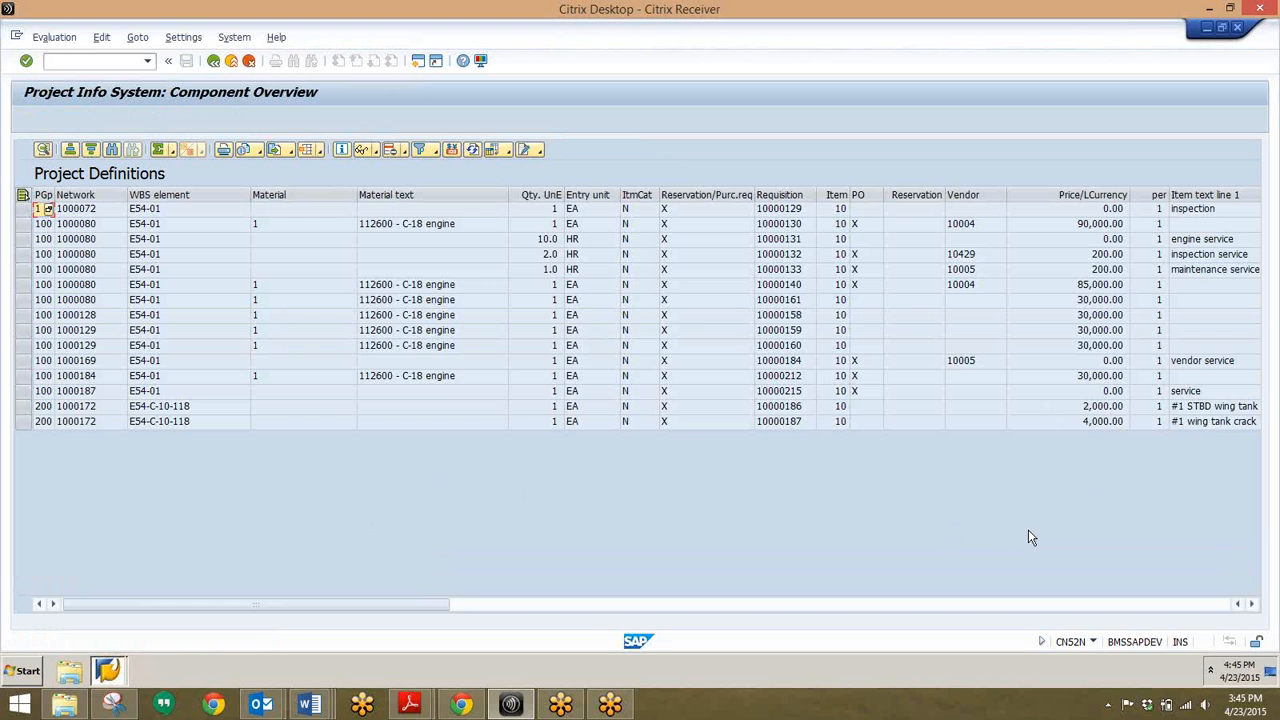
Step: Move to the first row's WBS element in the E54 component overview
key("Right")
key("Right")
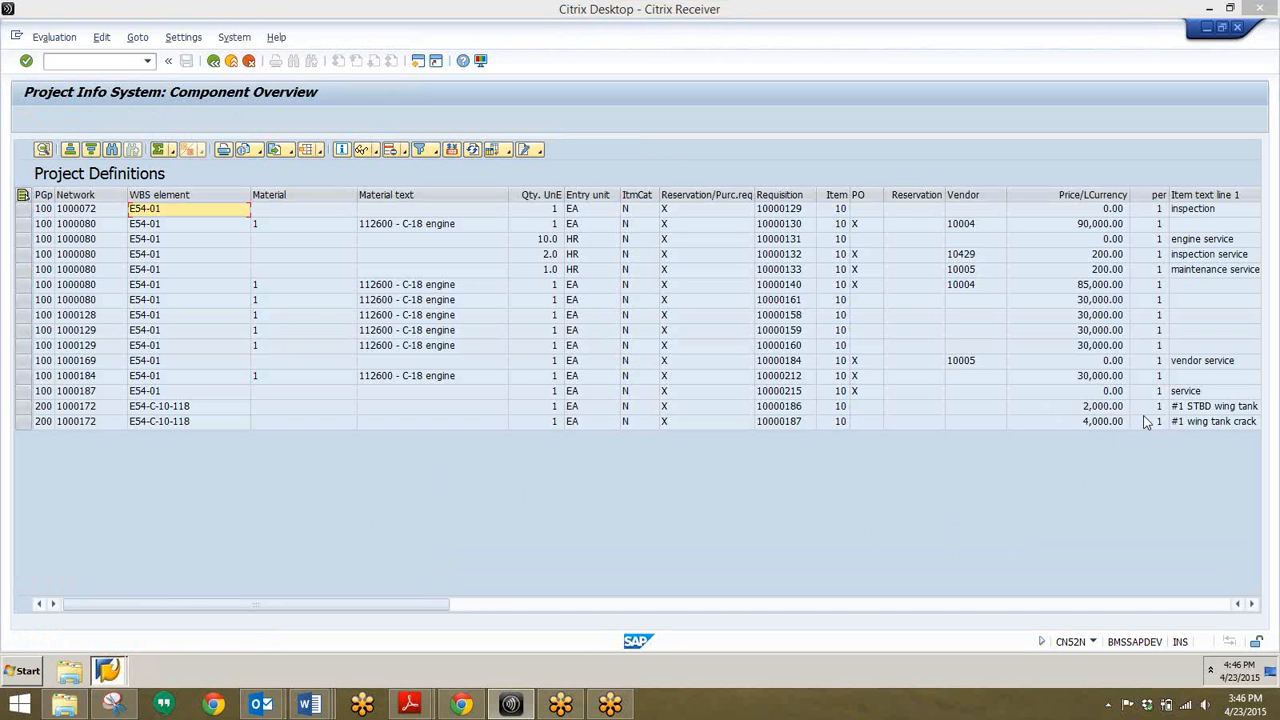
Step: Start IP24 with /nip24 and scroll through its empty selection criteria
left_click(88, 61)
type("/nip")
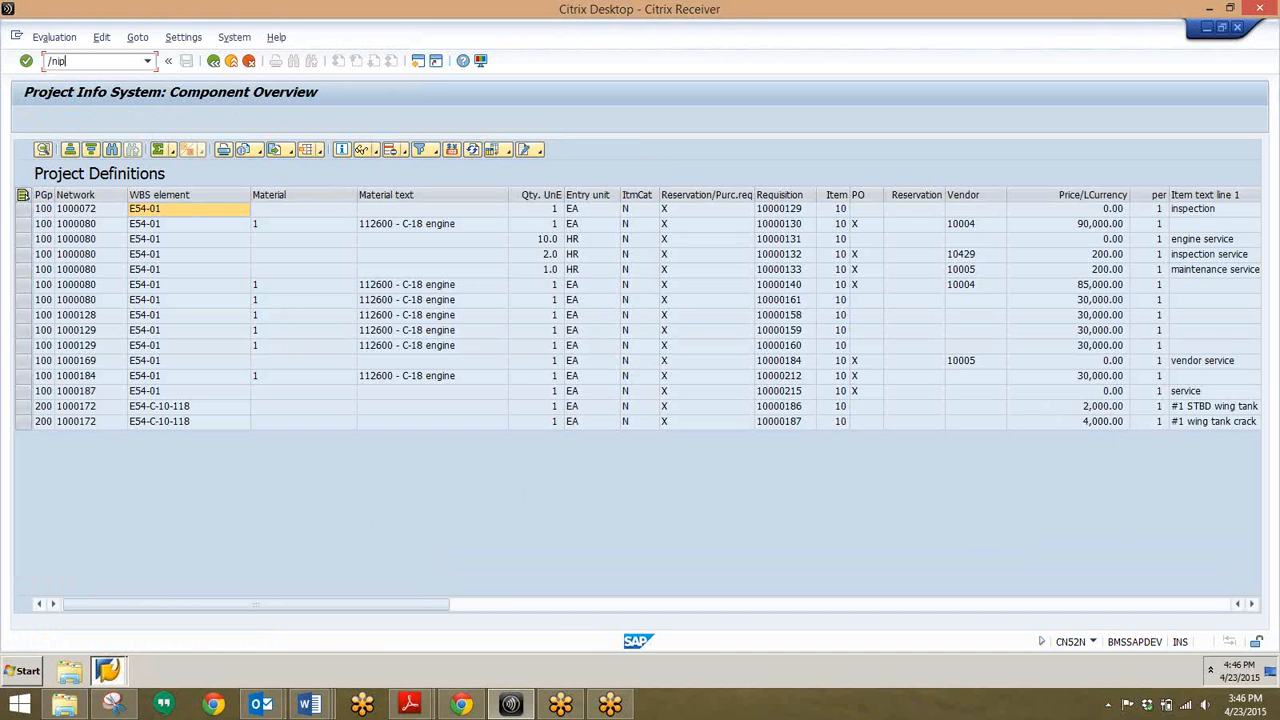
type("24")
key("Return")
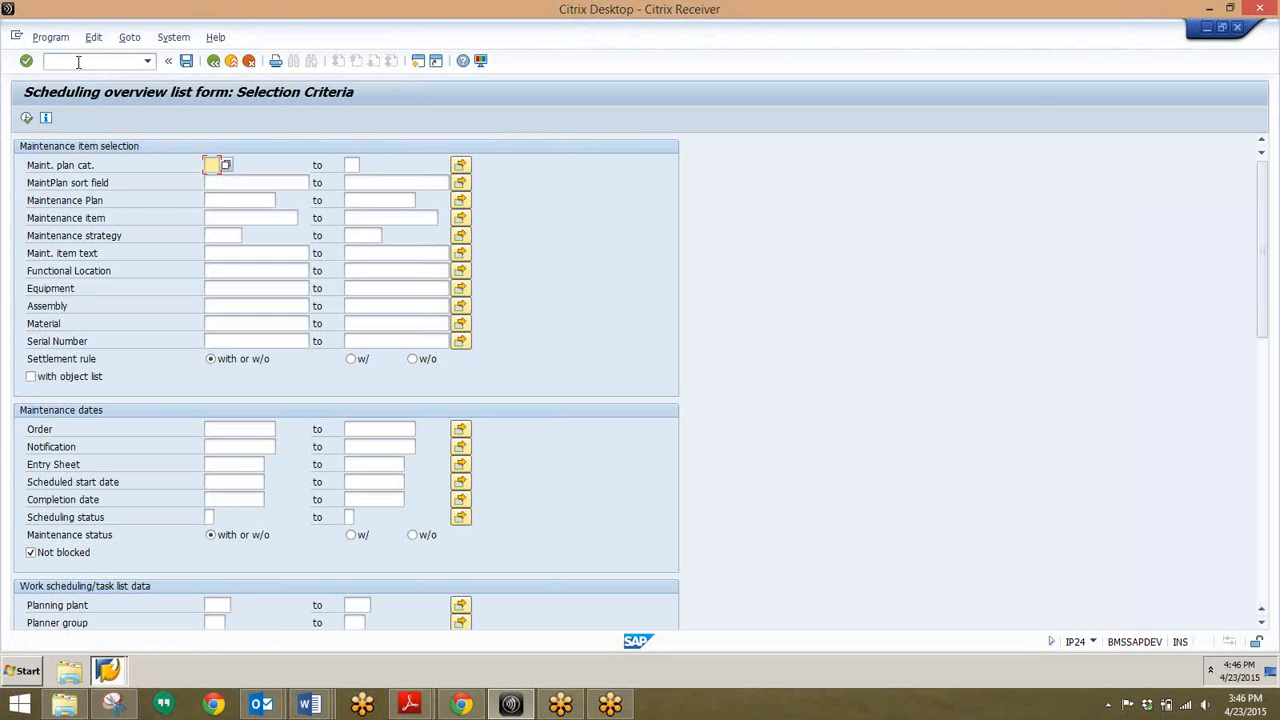
scroll(356, 397, "down", 3)
scroll(356, 397, "down", 4)
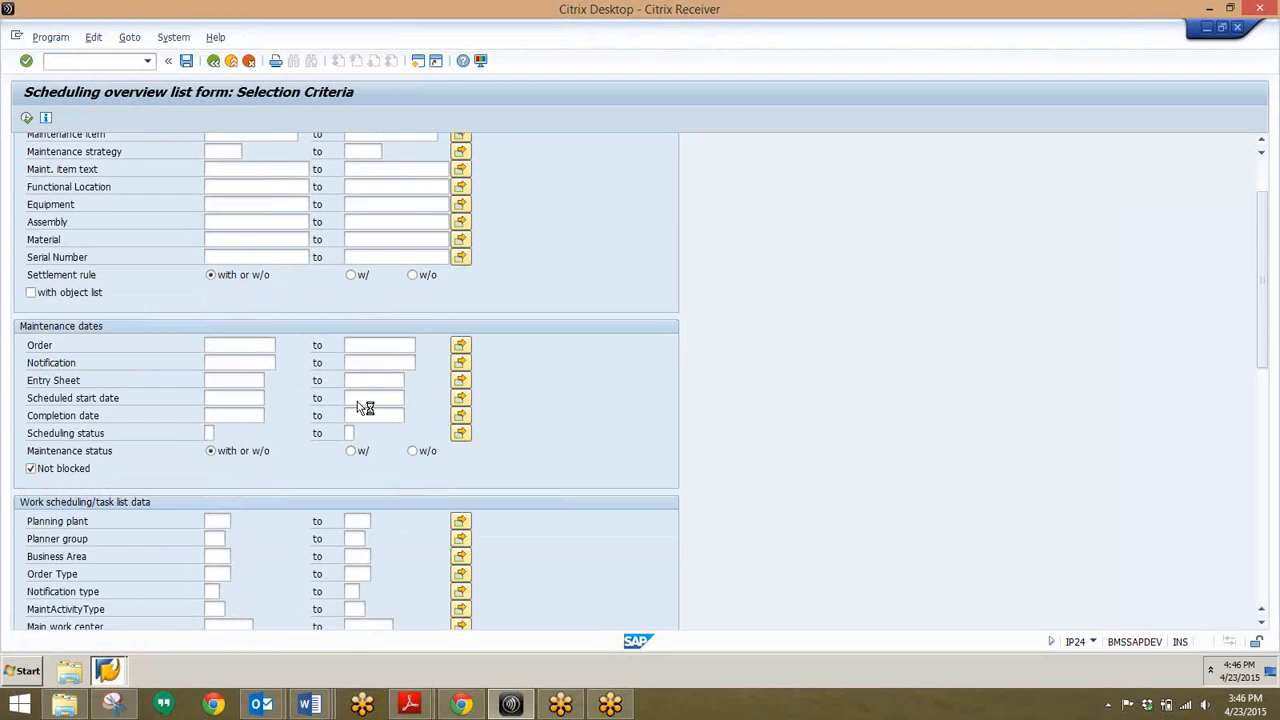
scroll(357, 401, "down", 3)
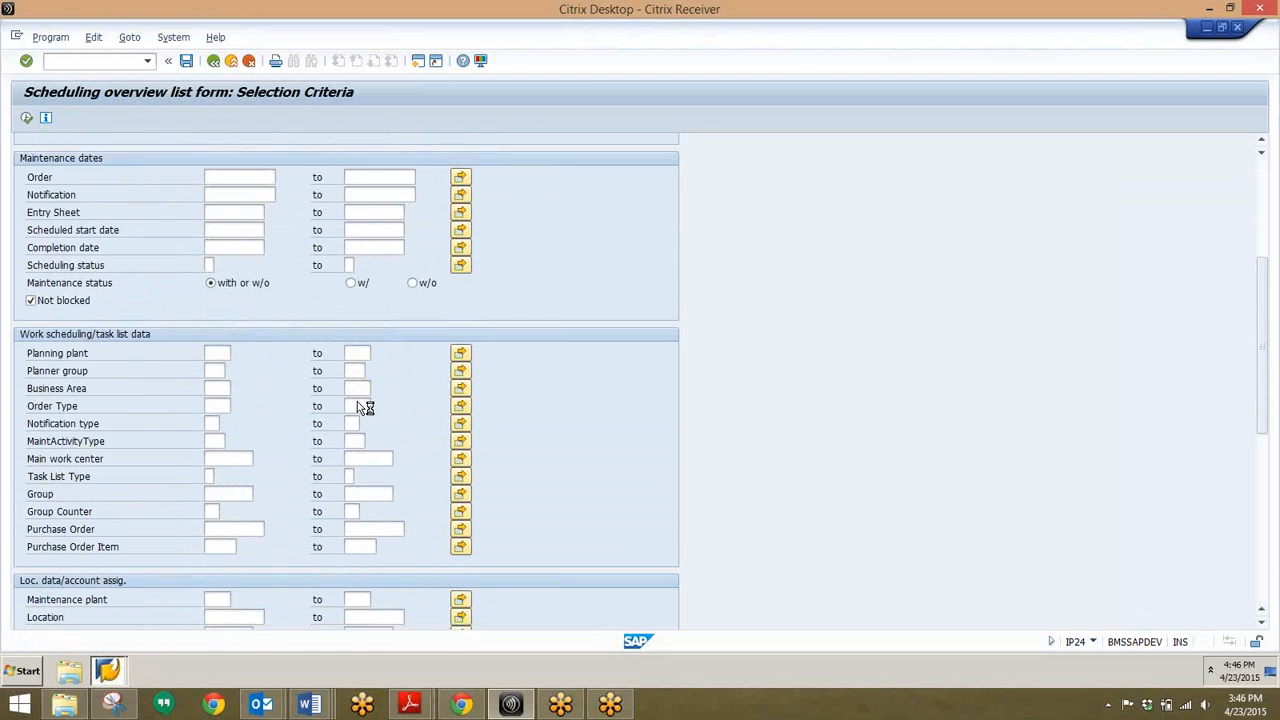
scroll(357, 401, "up", 2)
scroll(357, 401, "up", 1)
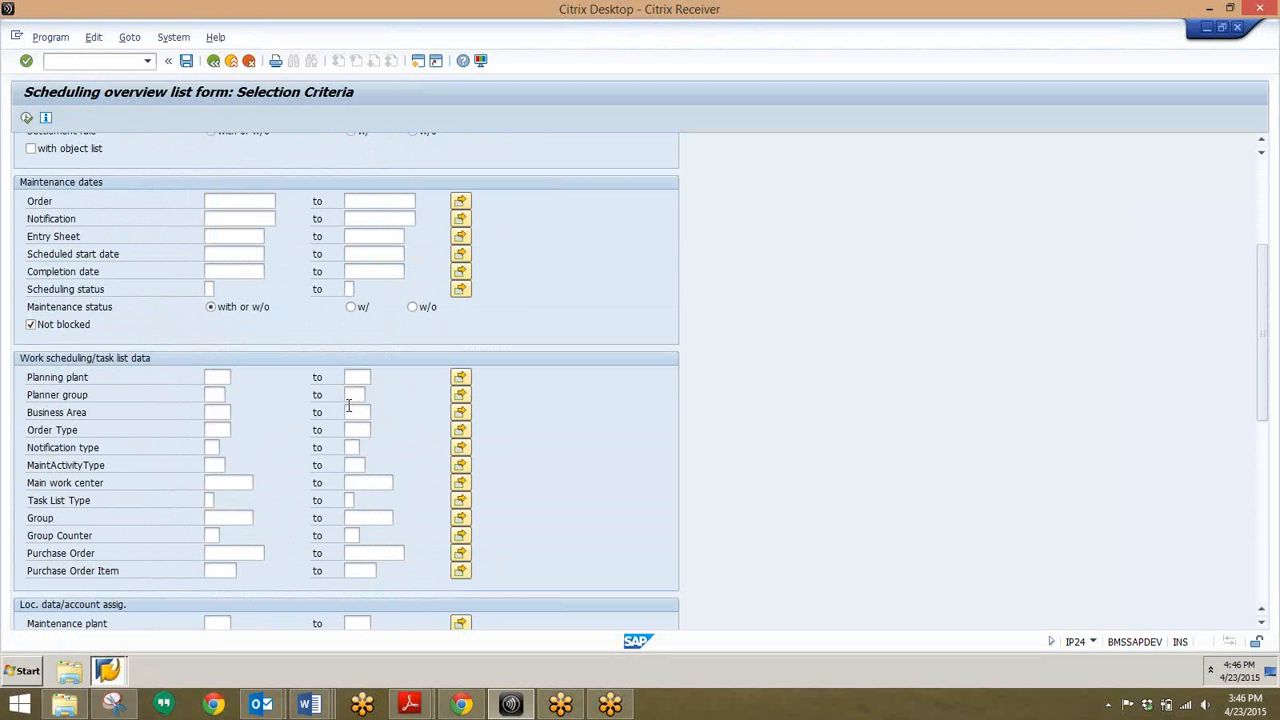
scroll(349, 405, "up", 3)
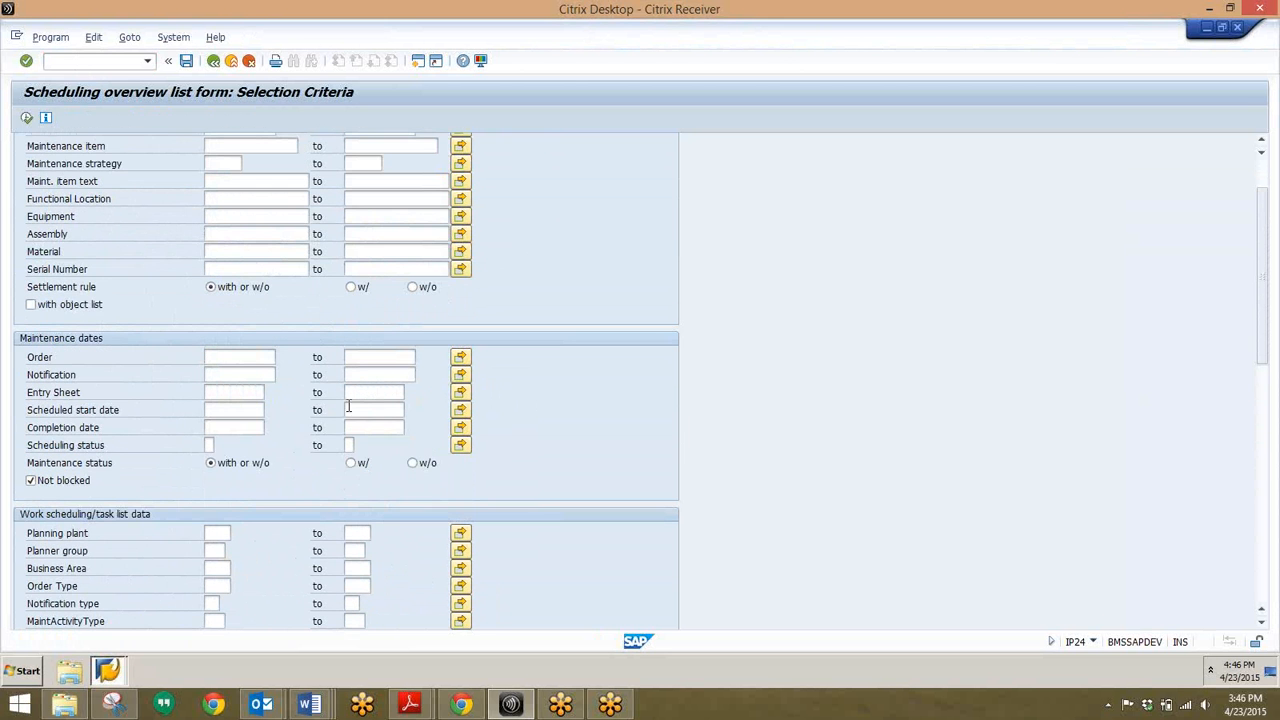
scroll(177, 430, "up", 2)
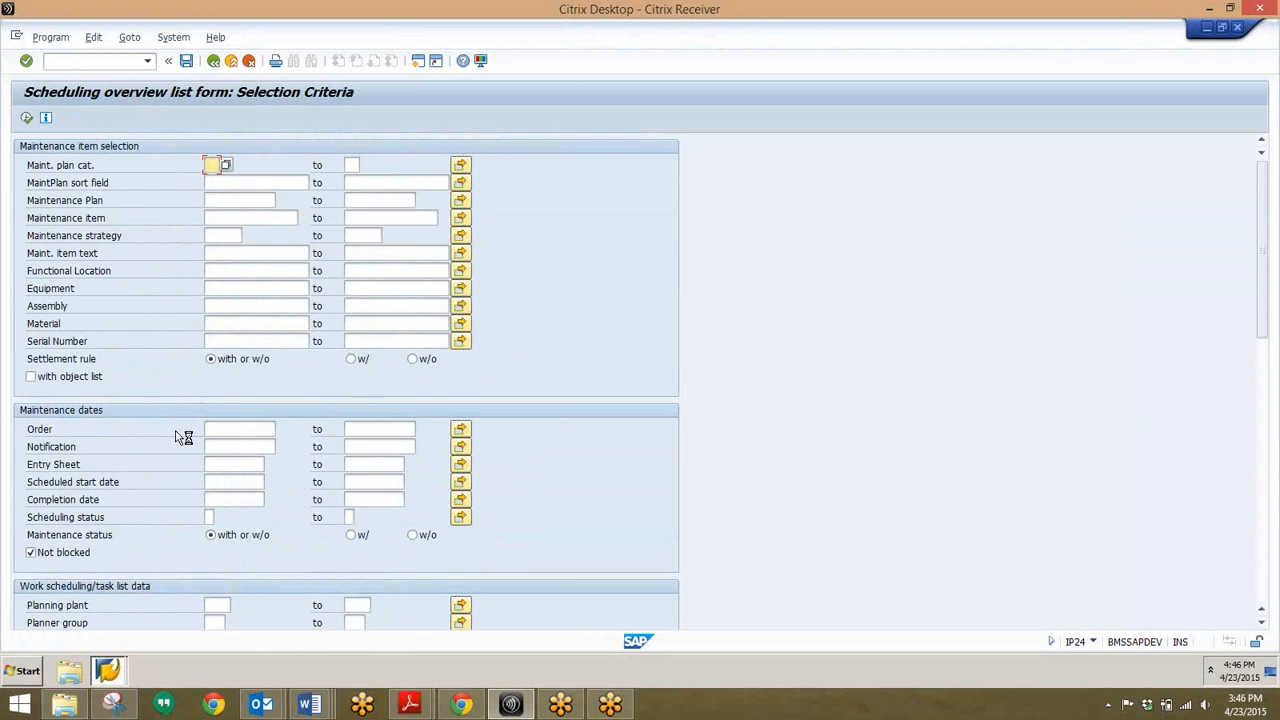
Step: Run the scheduling overview unfiltered and open maintenance item 21, Eng/Gear Plan
left_click(26, 118)
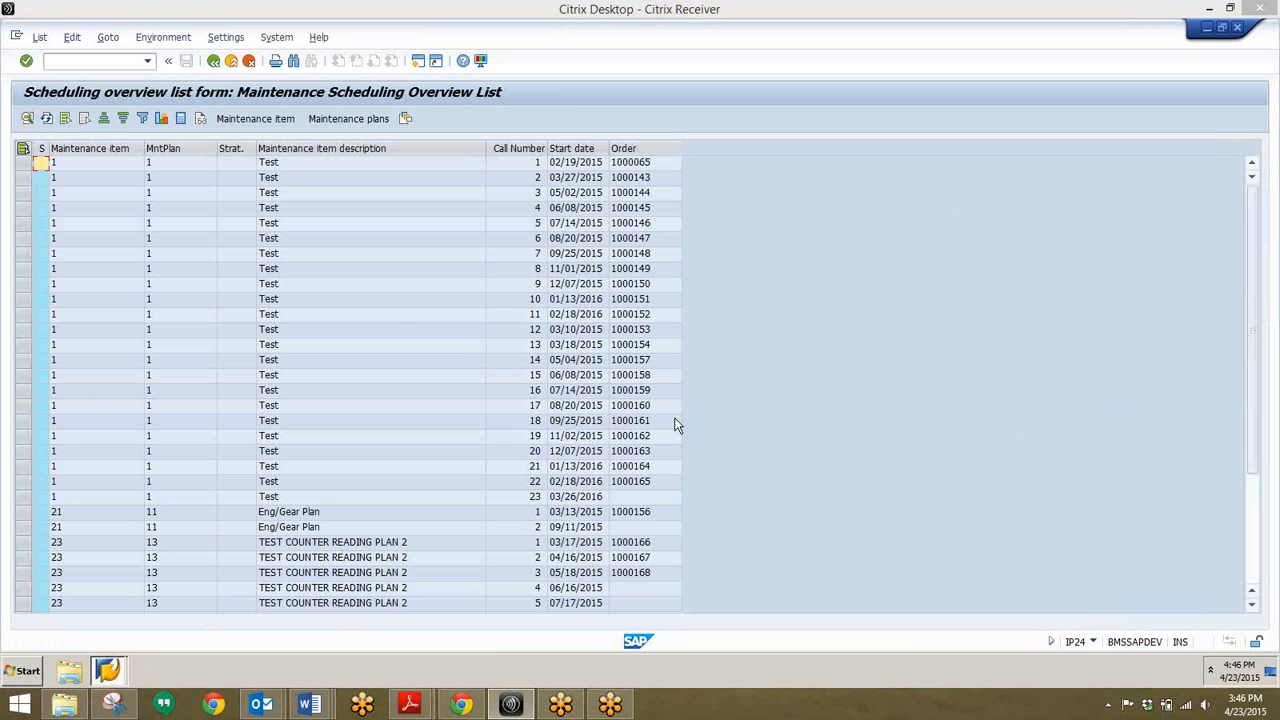
left_click(358, 376)
scroll(360, 380, "down", 4)
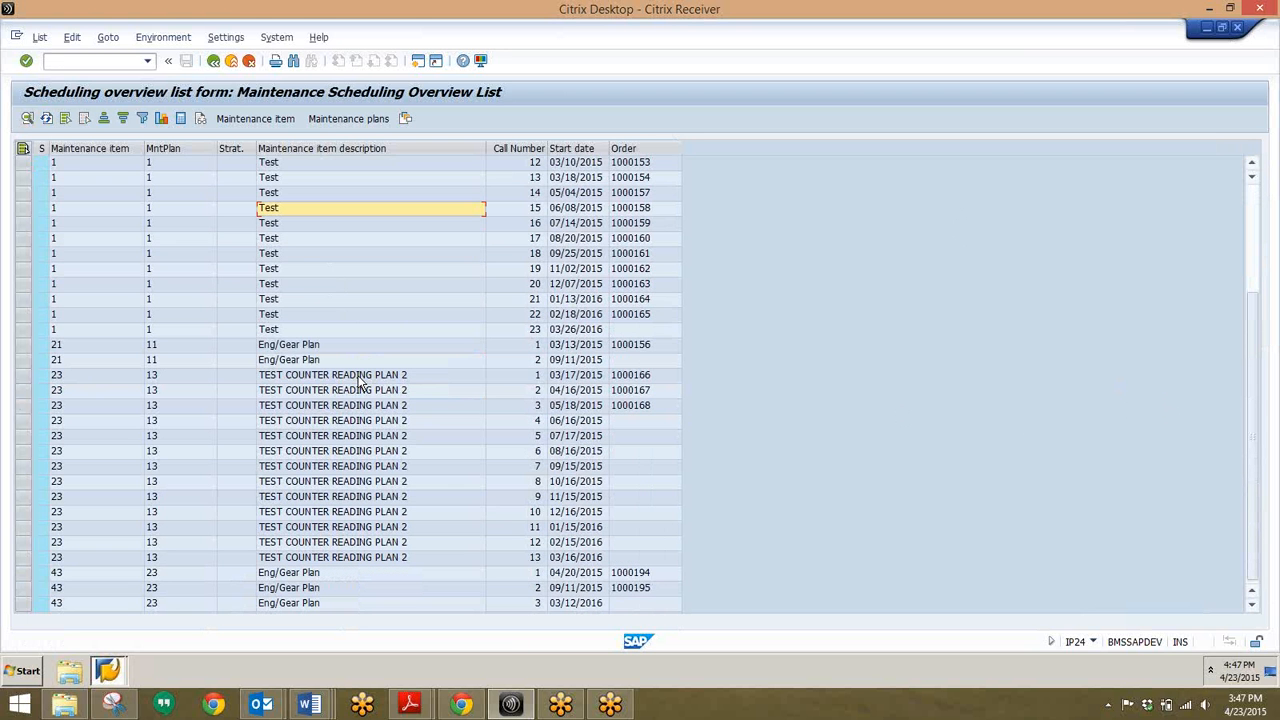
left_click(277, 344)
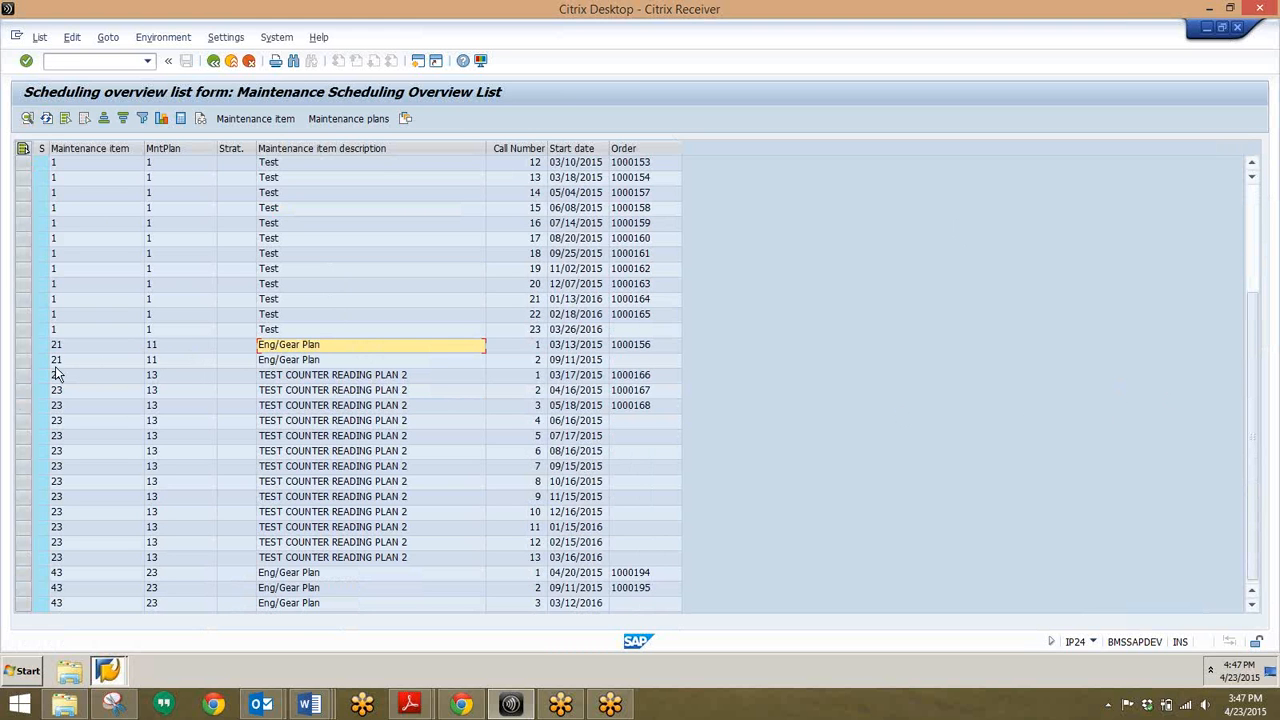
double_click(300, 345)
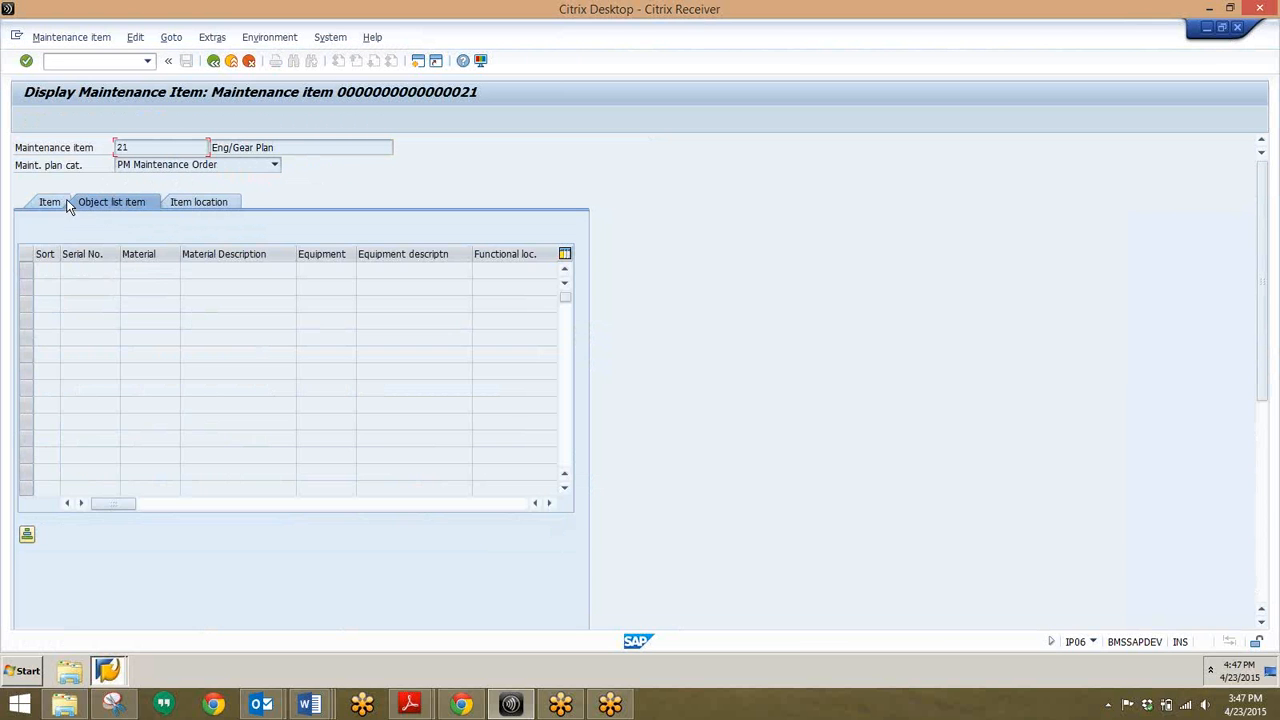
Step: Check the item's reference object and planning data, then return to the IP24 overview list
left_click(48, 203)
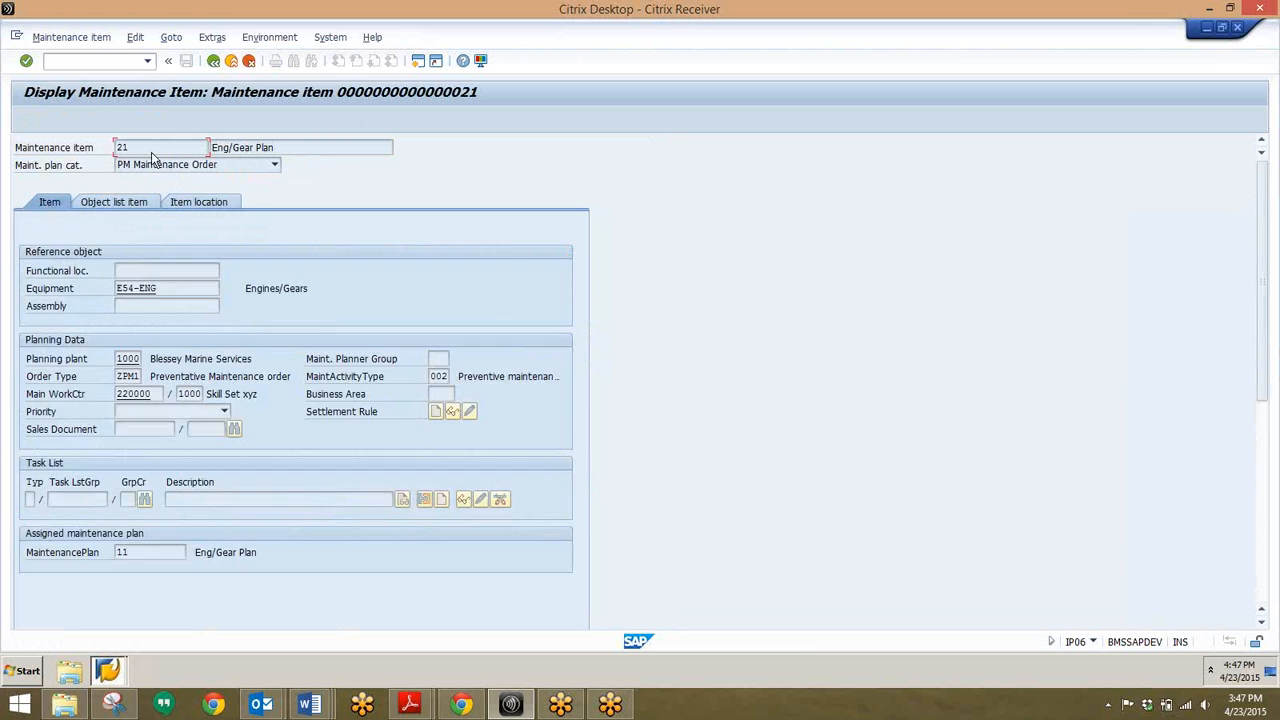
left_click(216, 66)
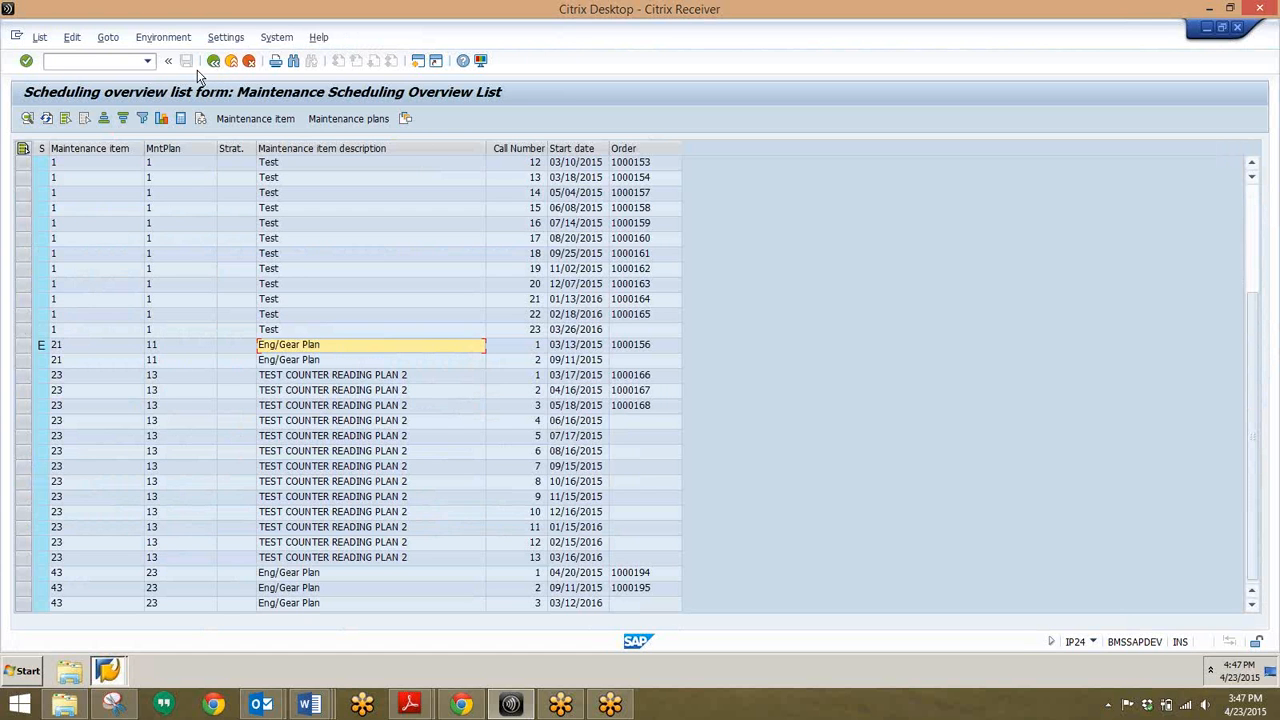
Step: Start transaction ME5J for purchase requisitions by project and review its selection screen
left_click(107, 61)
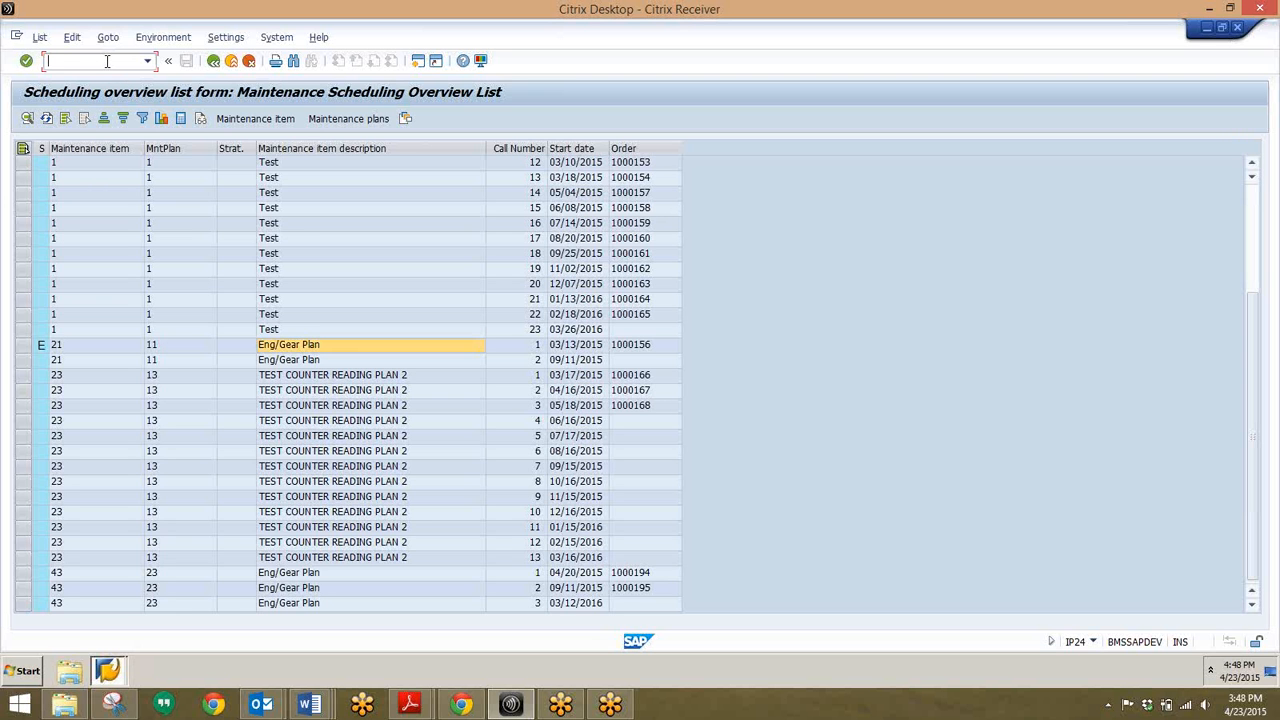
type("/nme5j")
key("Return")
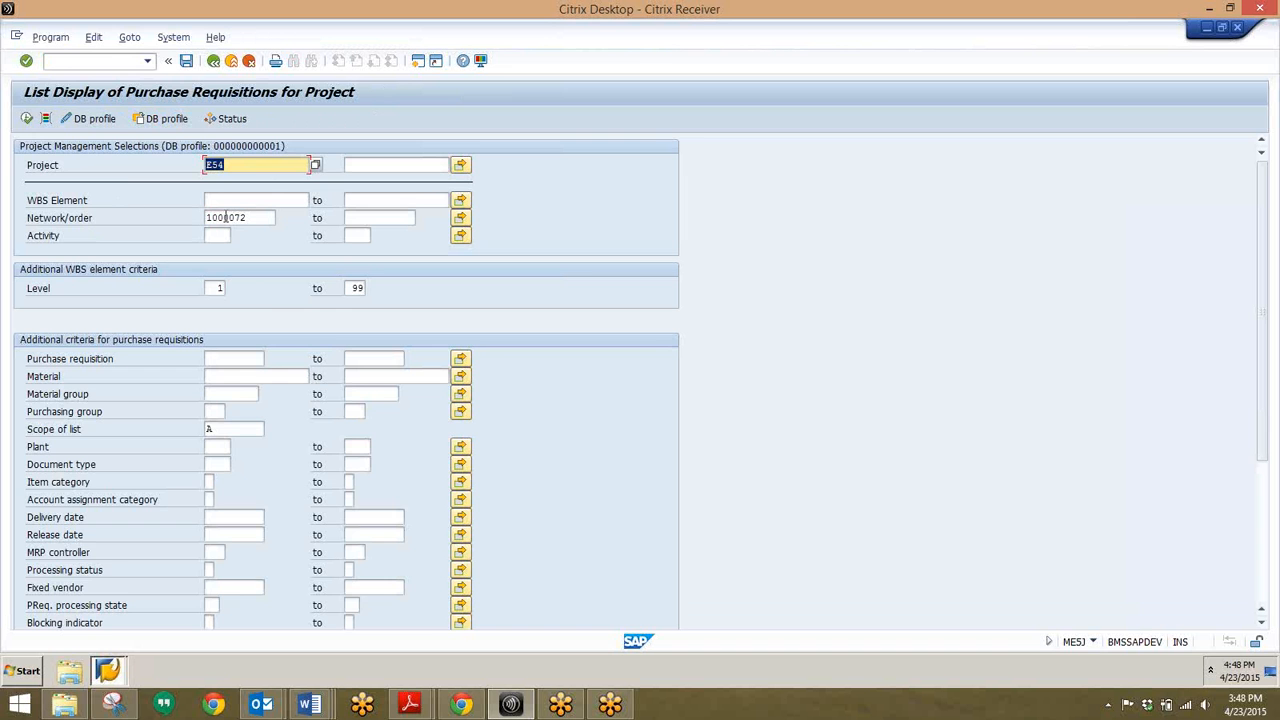
scroll(245, 290, "down", 1)
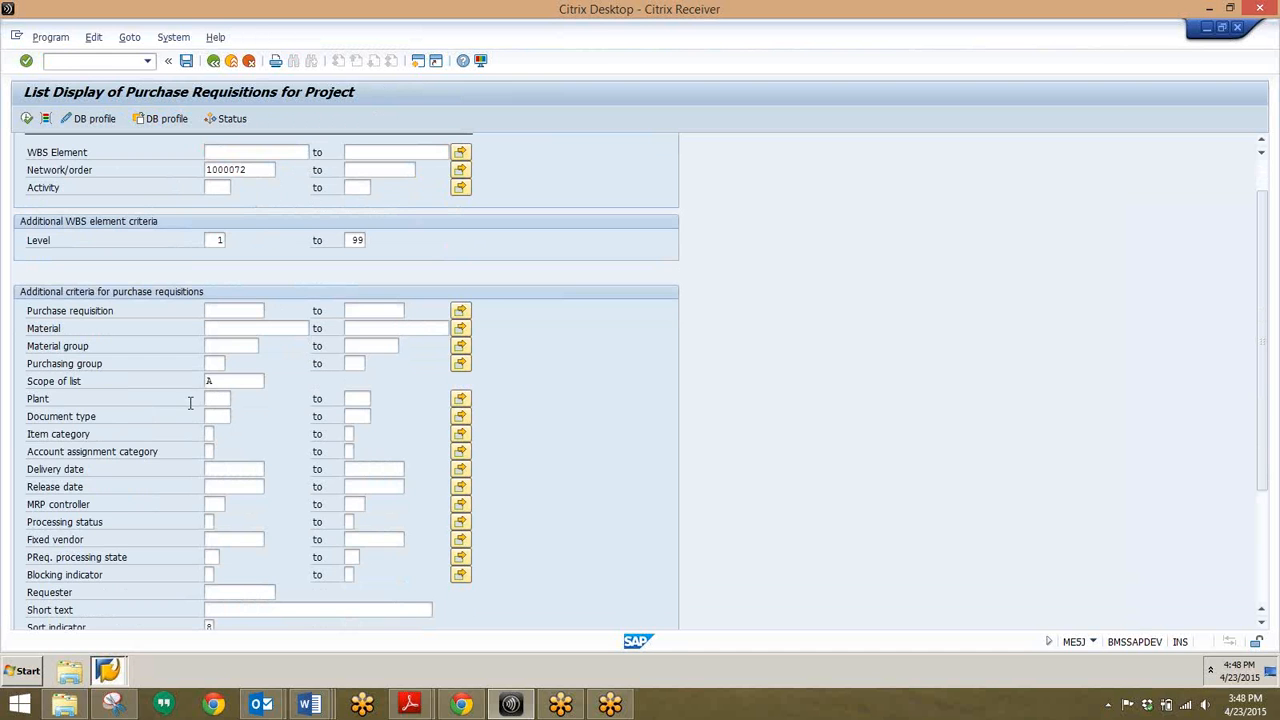
scroll(145, 528, "down", 4)
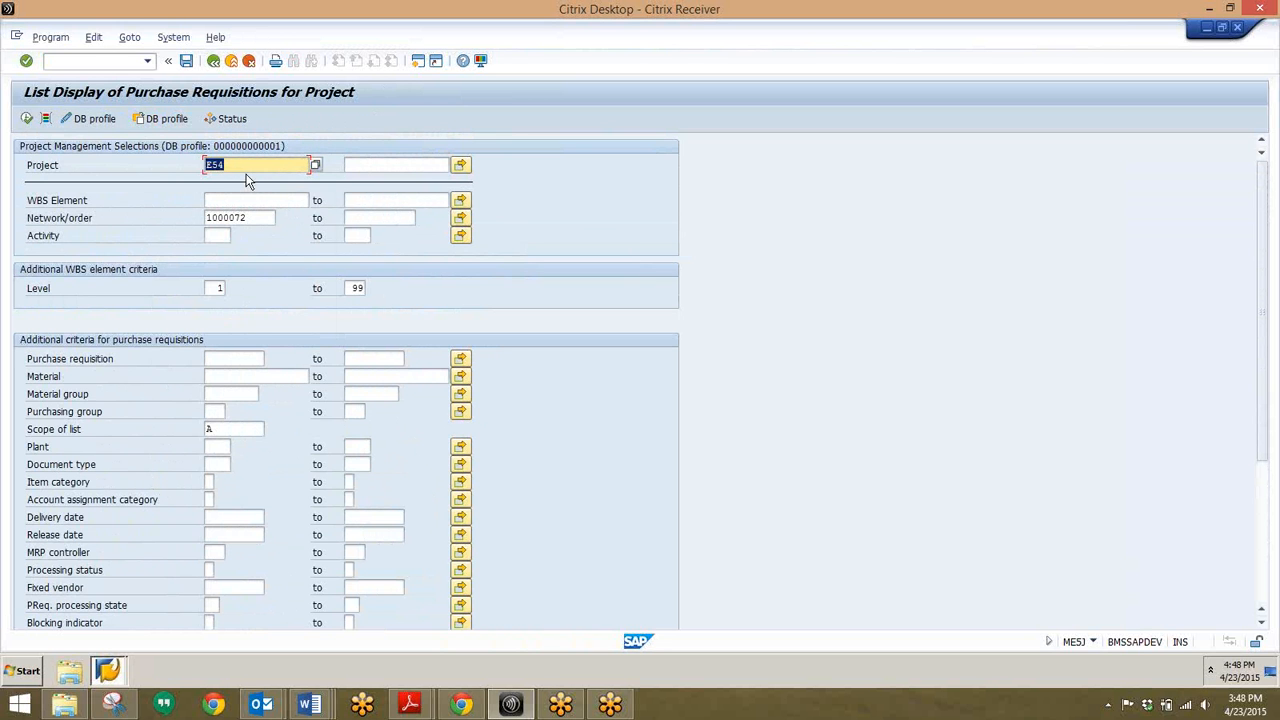
Step: Clear Project E54 and Network/order 1000072, try executing, then enter e54 as Project
key("BackSpace")
left_click(417, 249)
left_click_drag(272, 219, 144, 230)
key("BackSpace")
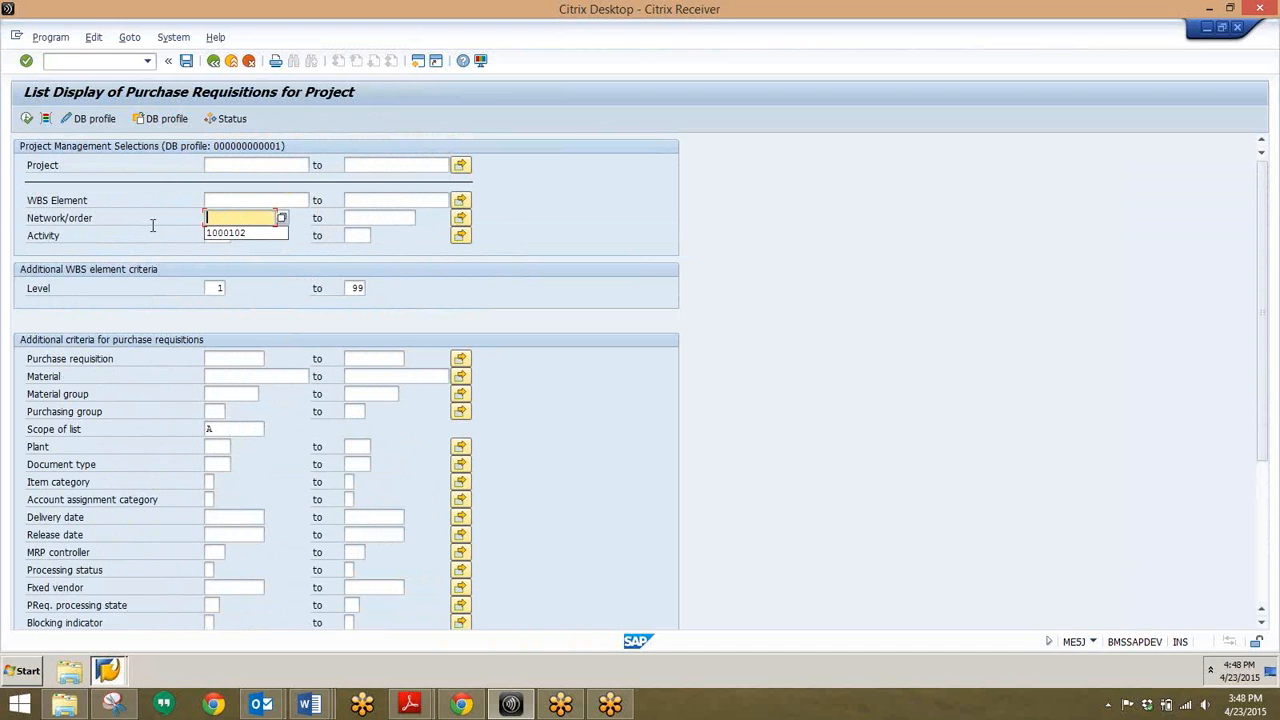
left_click(501, 208)
left_click(25, 120)
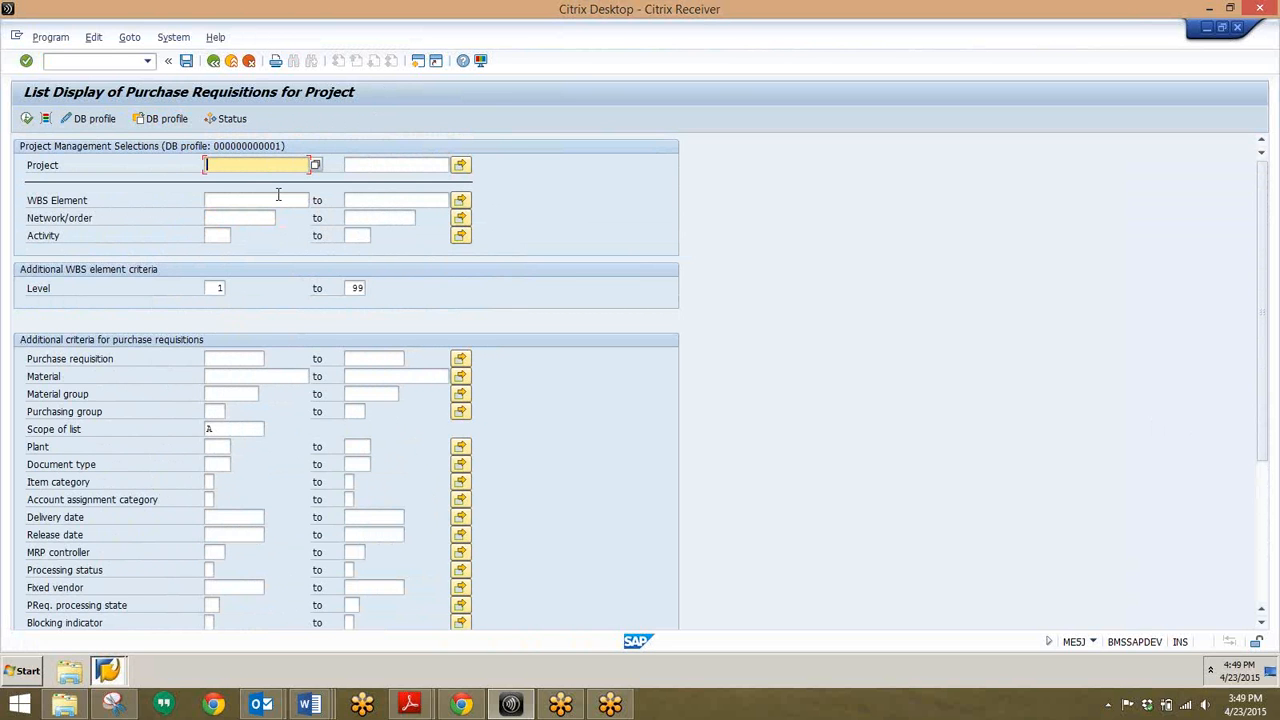
type("e54")
Step: Run ME5J for project e54 and scroll through requisitions under orders 1000072, 1000080 and 1000128 to WBS E54-01
left_click(27, 118)
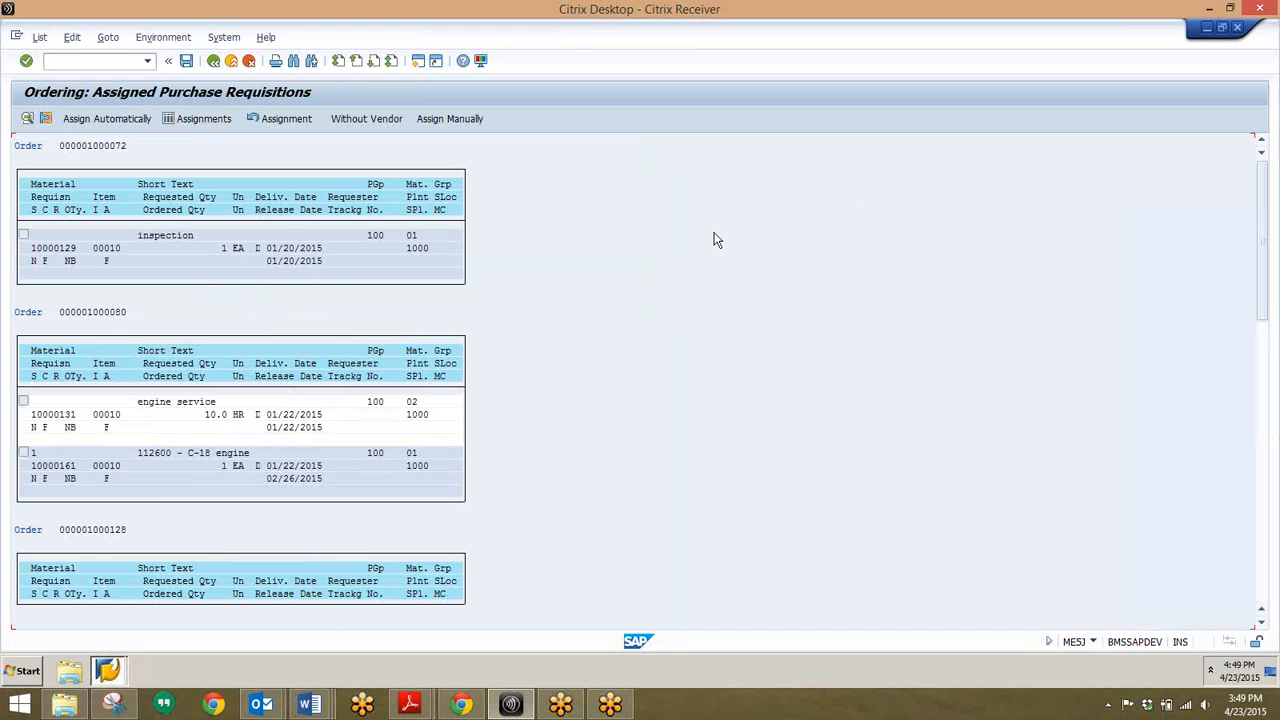
scroll(560, 272, "down", 1)
scroll(560, 272, "down", 4)
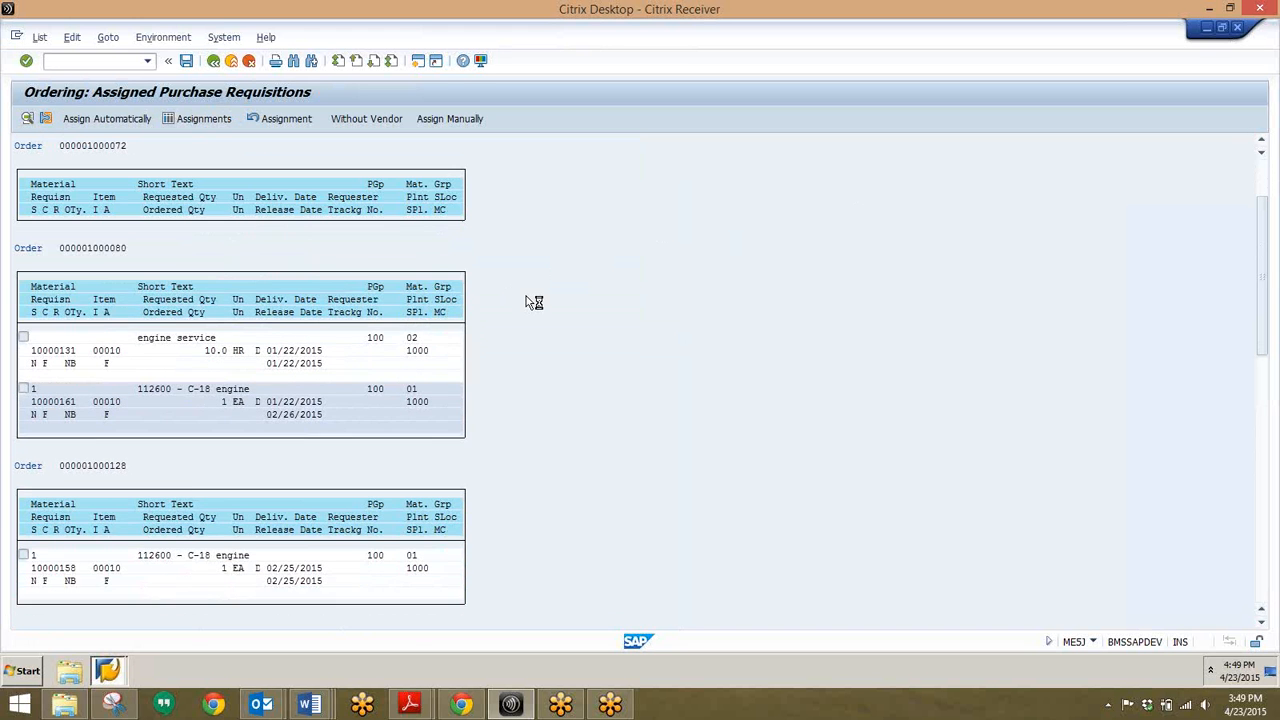
scroll(526, 296, "down", 2)
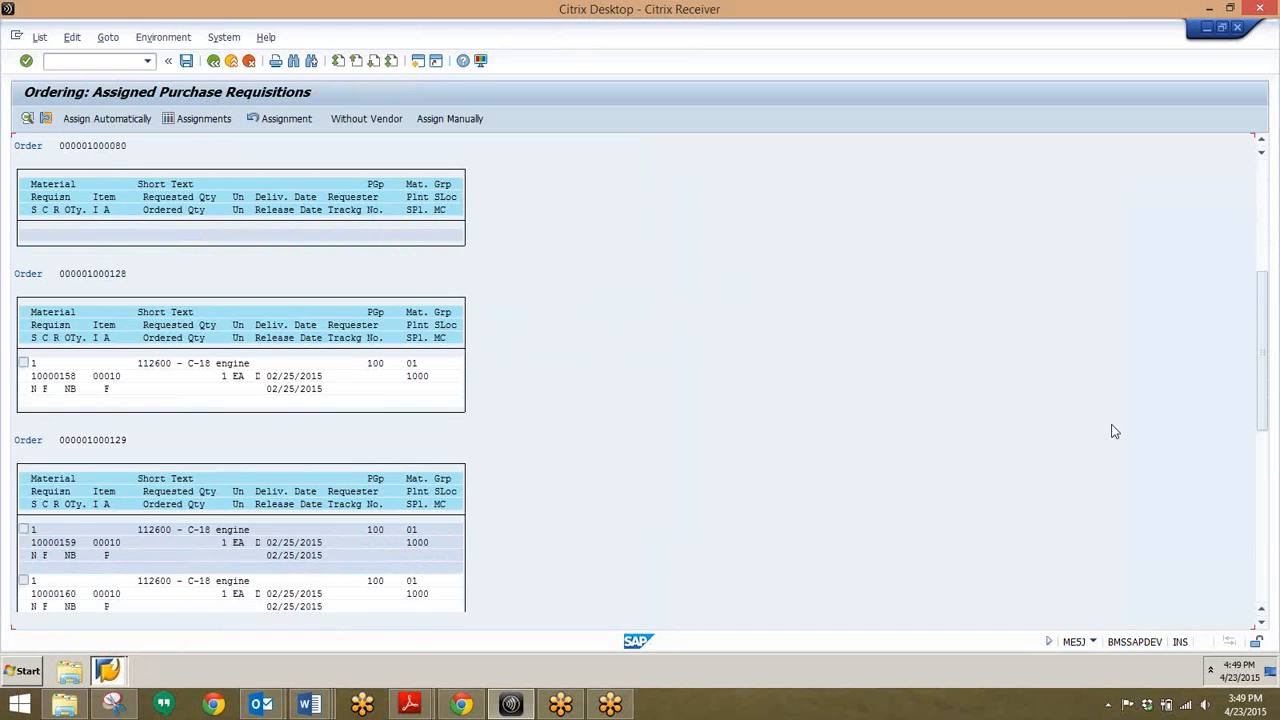
scroll(1111, 428, "down", 4)
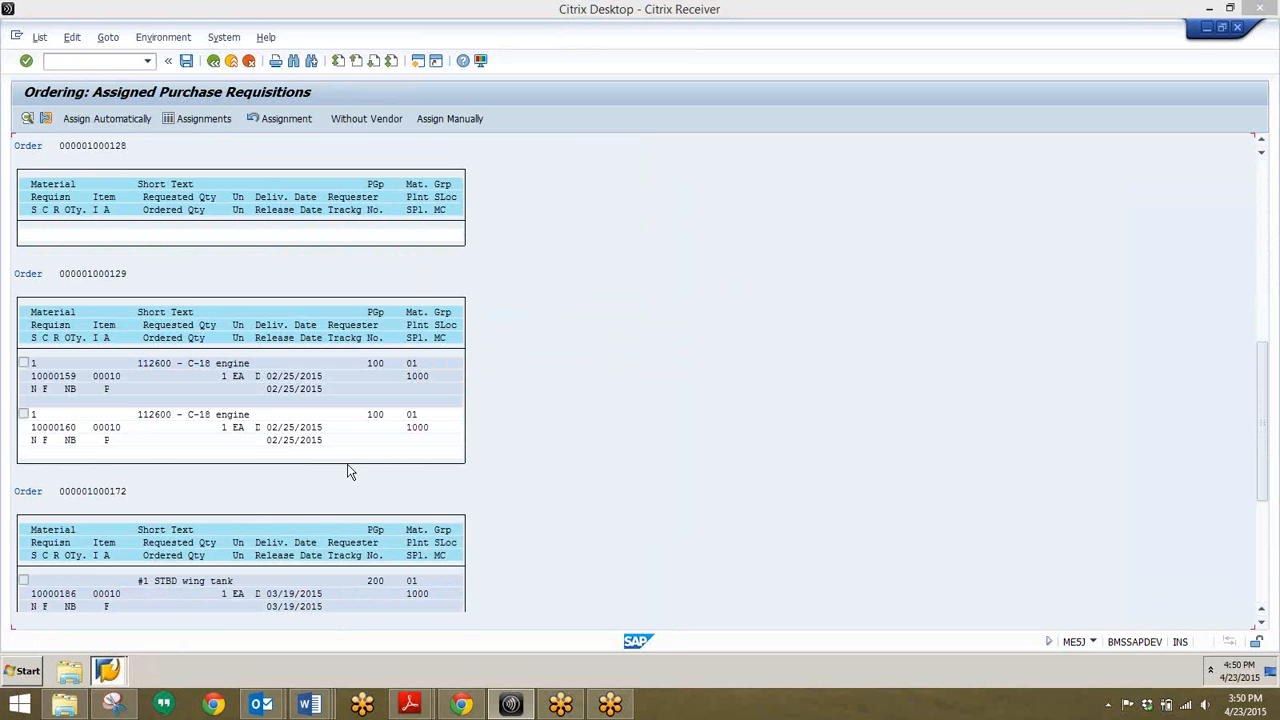
left_click(514, 471)
scroll(514, 471, "down", 1)
scroll(518, 472, "down", 4)
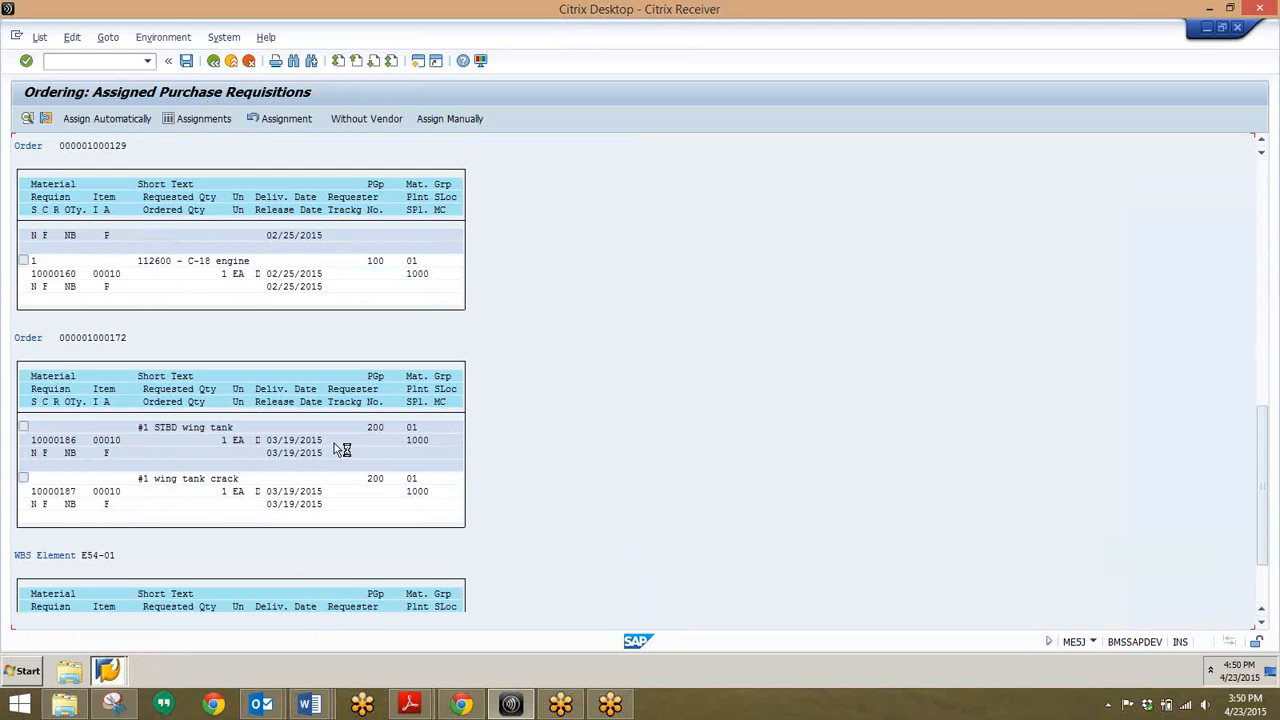
scroll(336, 450, "down", 3)
scroll(336, 450, "down", 1)
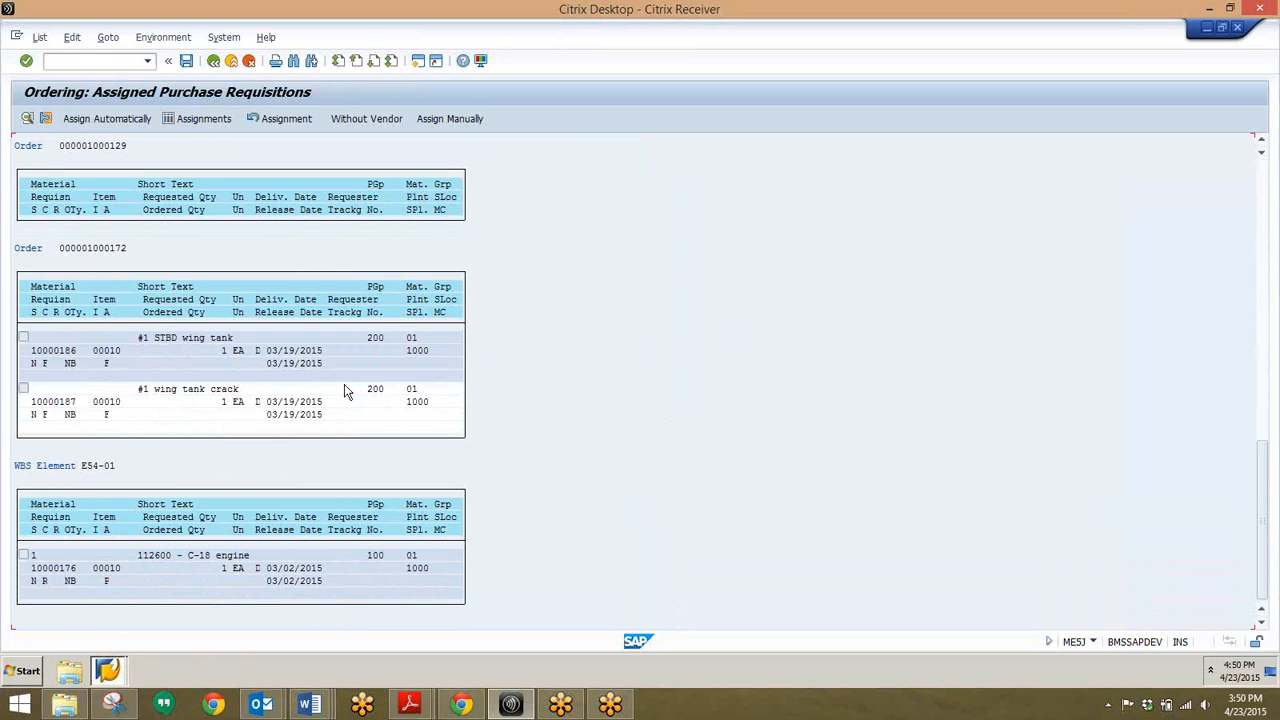
left_click(108, 58)
Step: Open IP19, change From Date to 01/23/2015, and execute to get the no-calls log for five plans
type("/nip19")
key("Return")
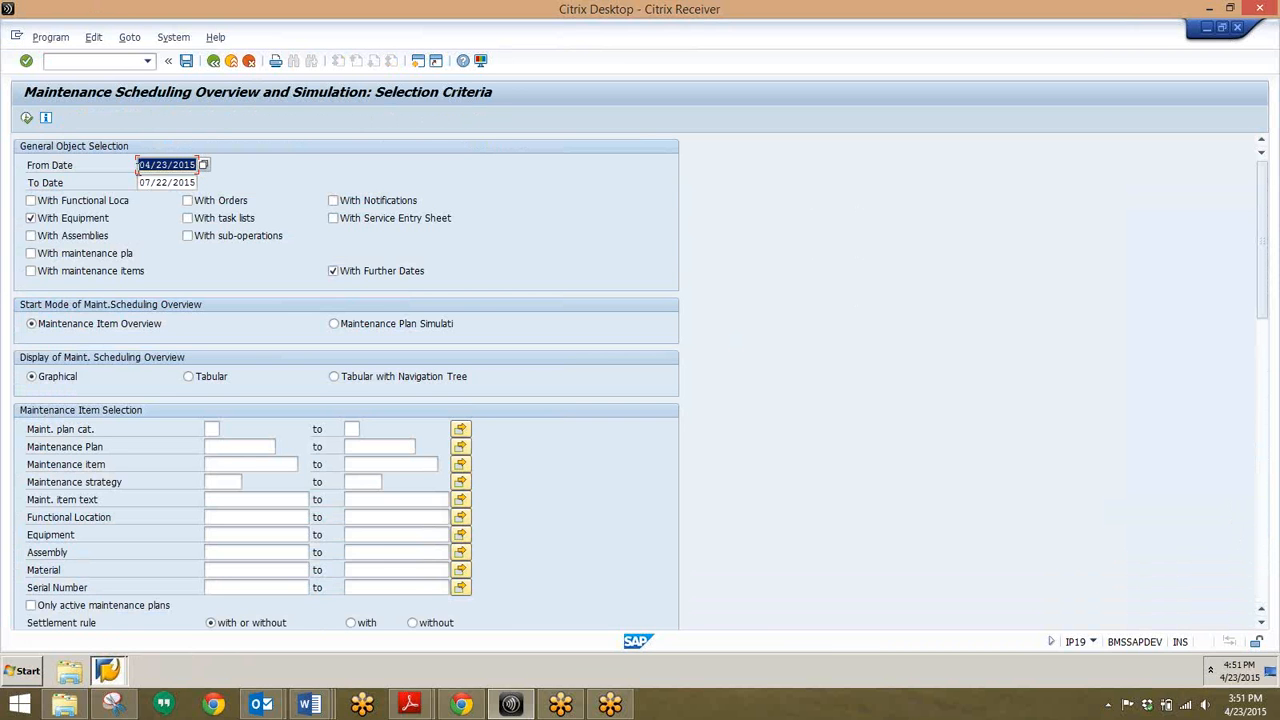
left_click(147, 165)
key("BackSpace")
type("1")
left_click(27, 119)
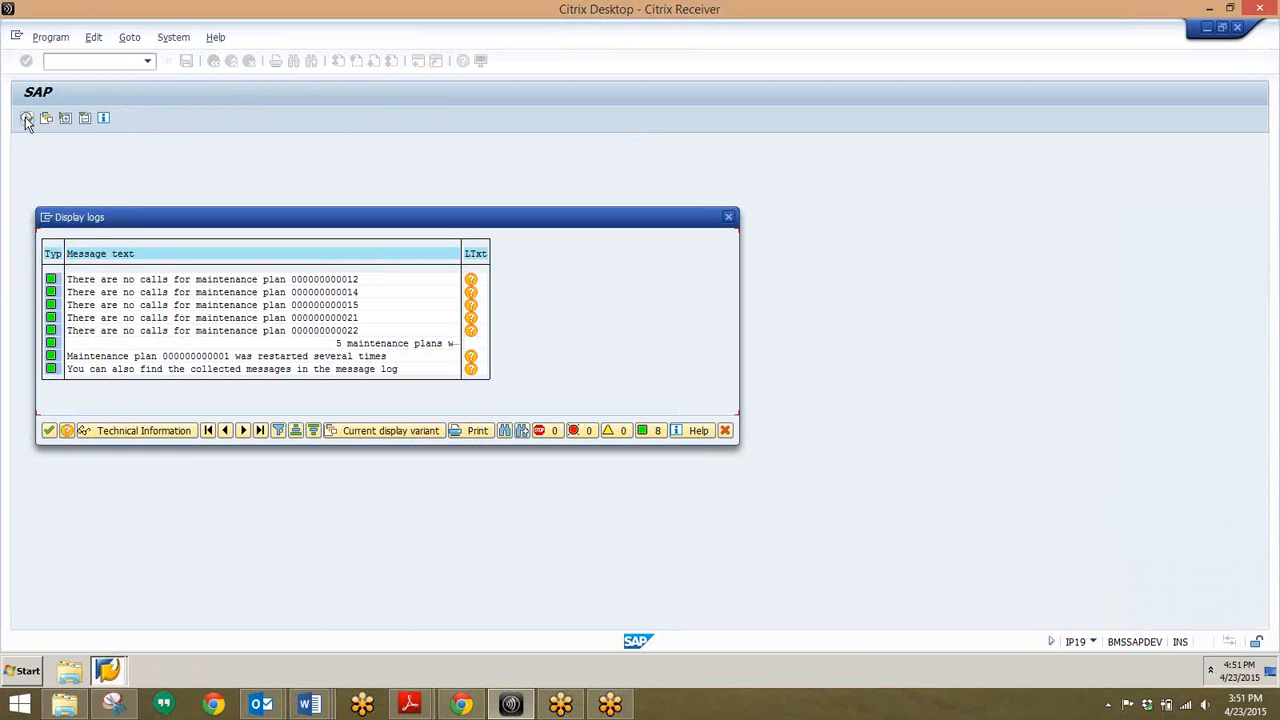
Step: Accept the log to chart plan calls by equipment for 2015–2016, reviewing the widened status legend
left_click(52, 428)
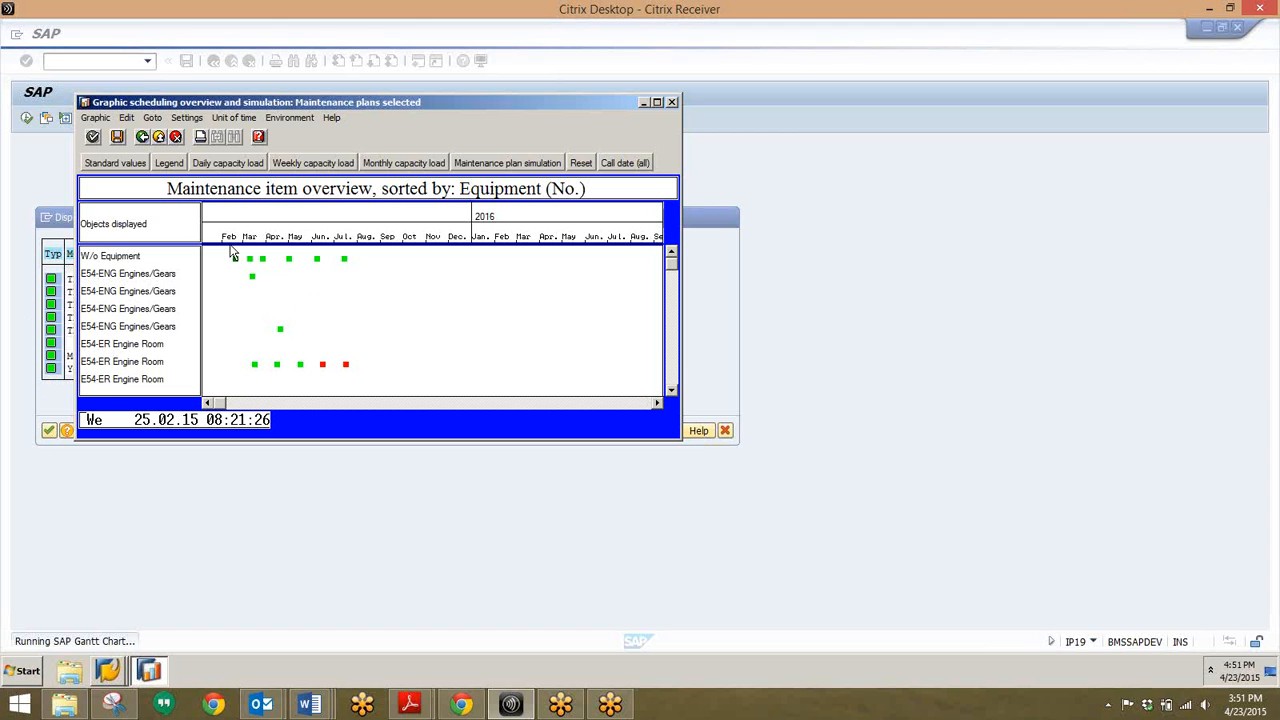
left_click(170, 163)
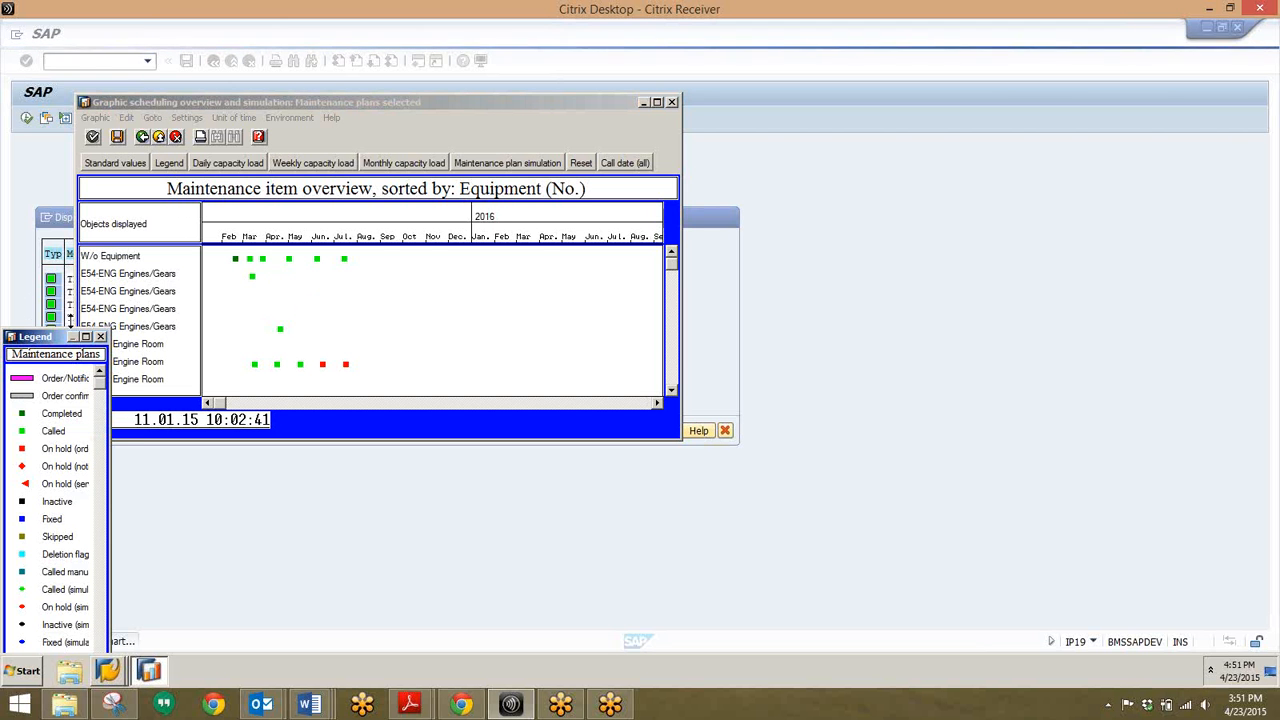
left_click_drag(64, 336, 122, 224)
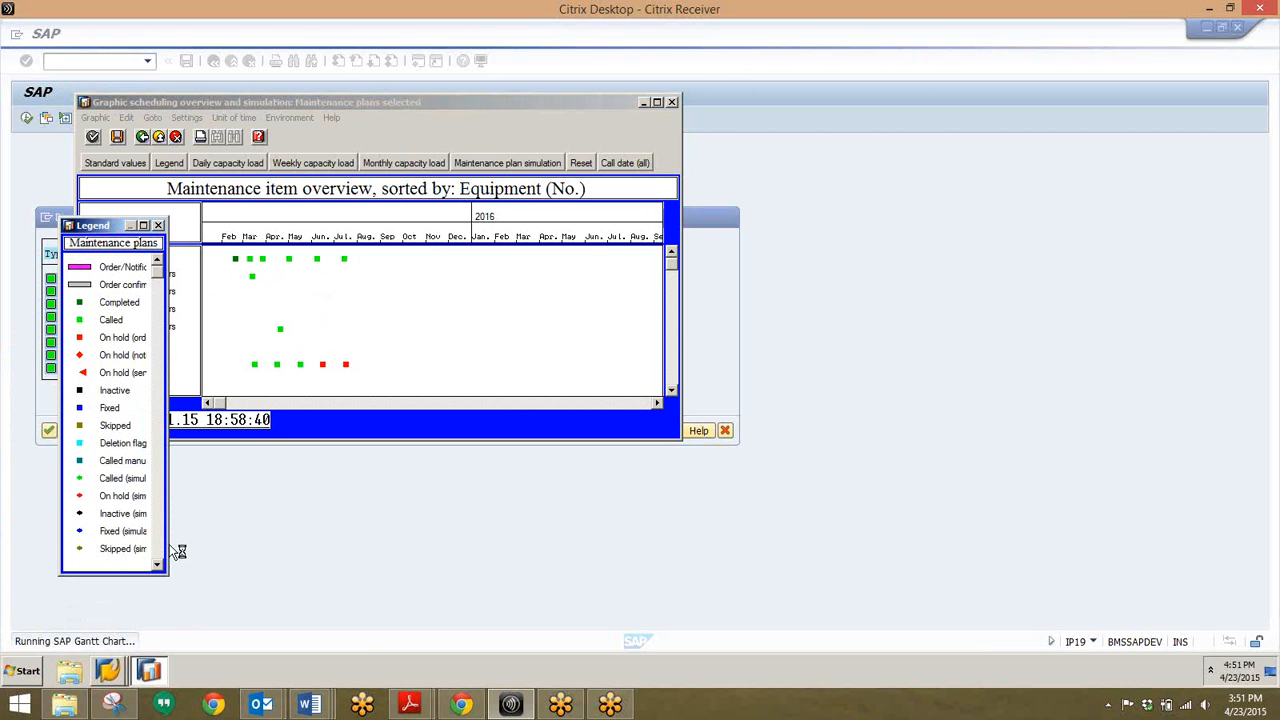
left_click_drag(169, 548, 193, 545)
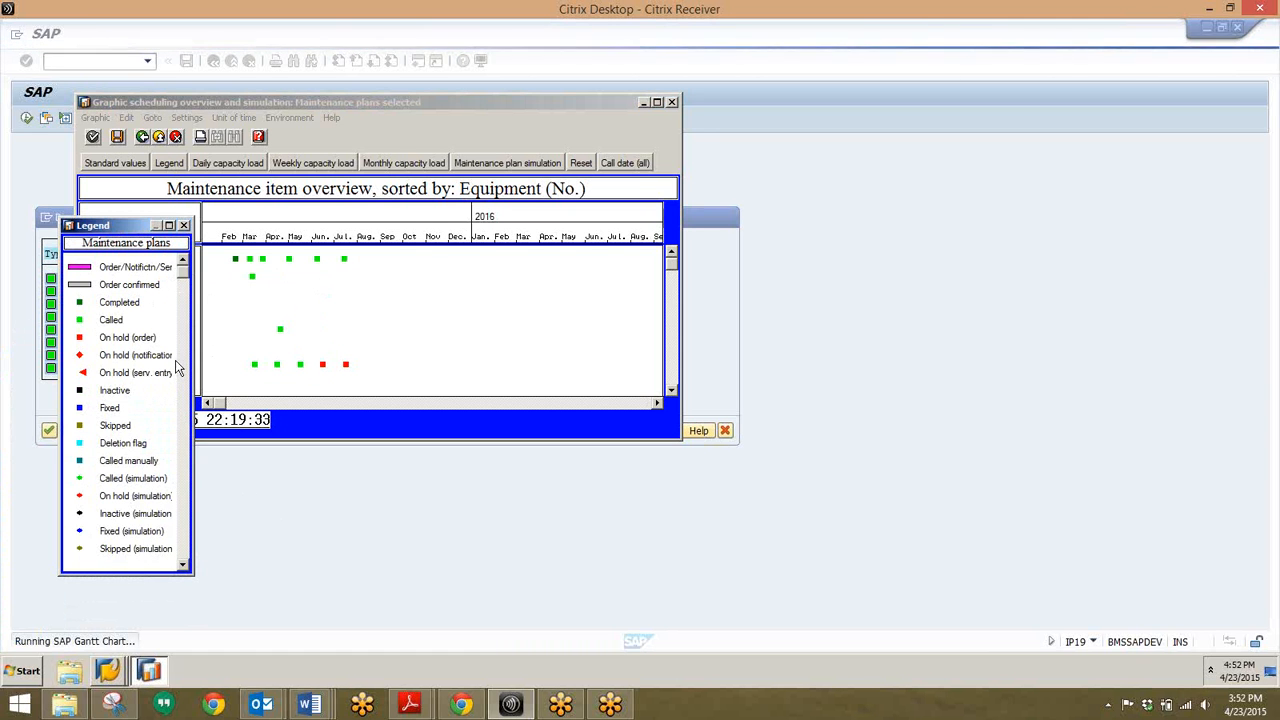
left_click(185, 225)
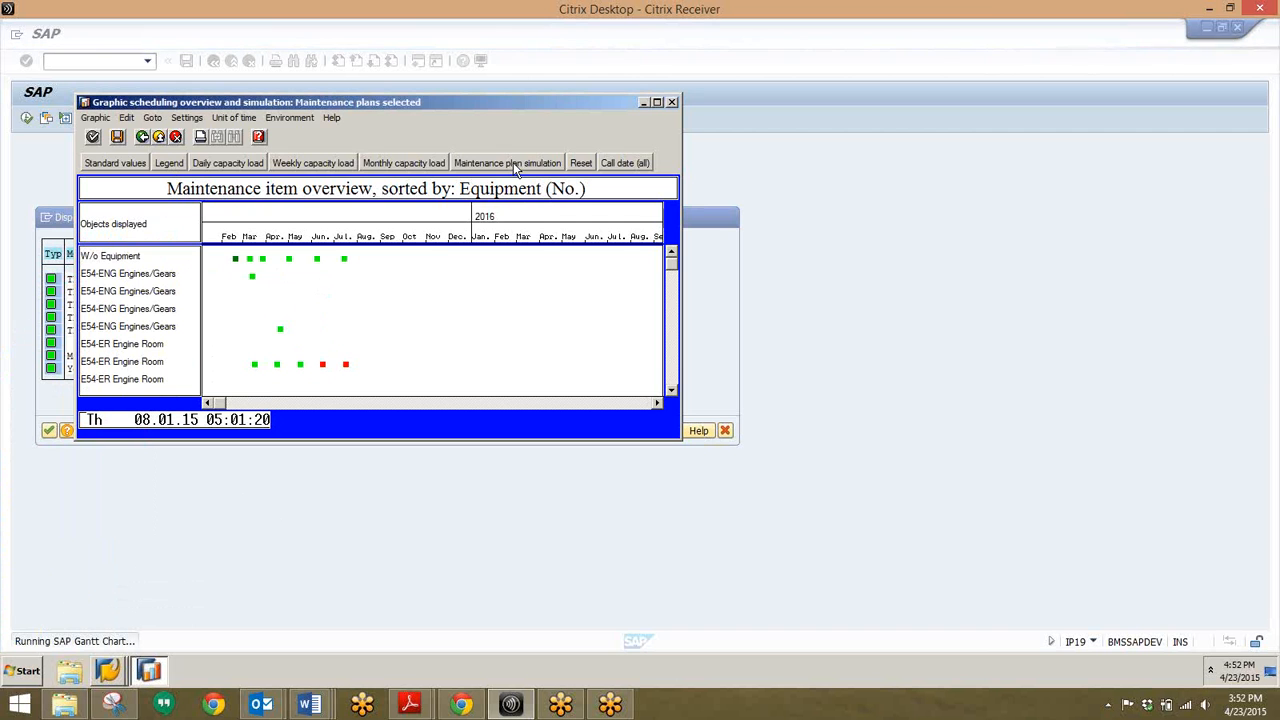
Step: Switch to maintenance plan simulation, listing plans 1 Test through 22 test, and check the colour legend
left_click(513, 162)
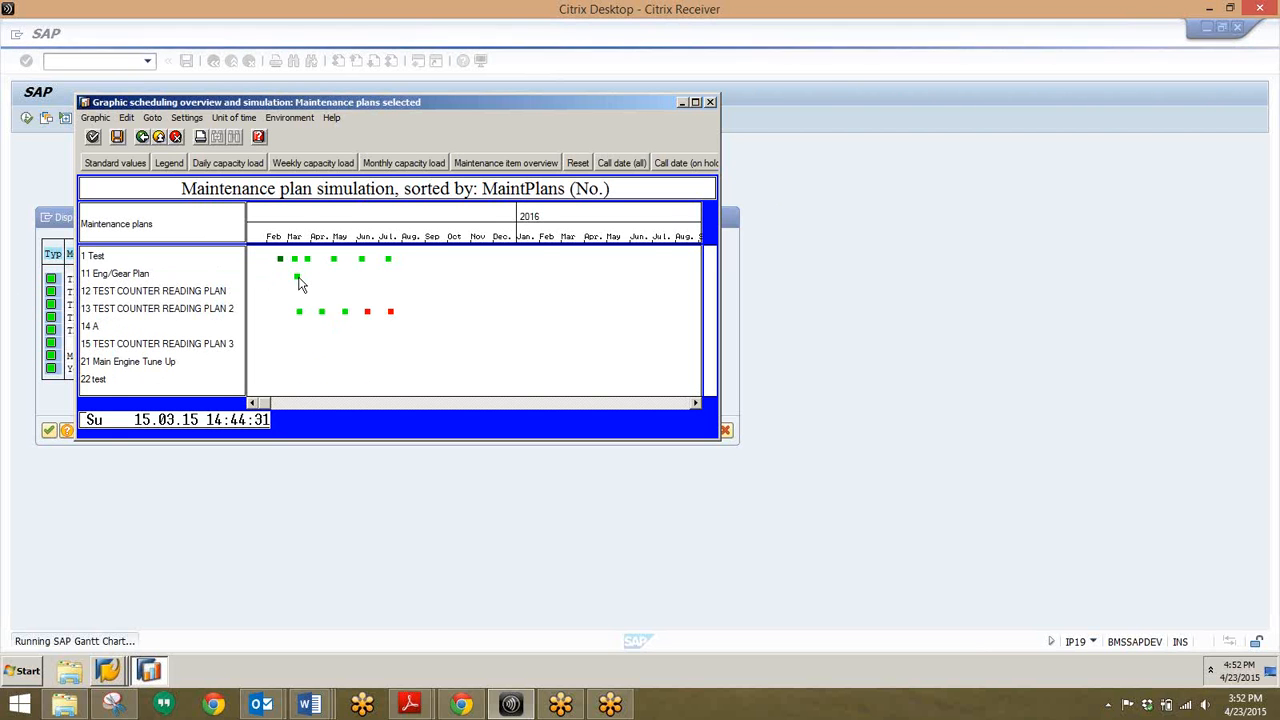
left_click(166, 162)
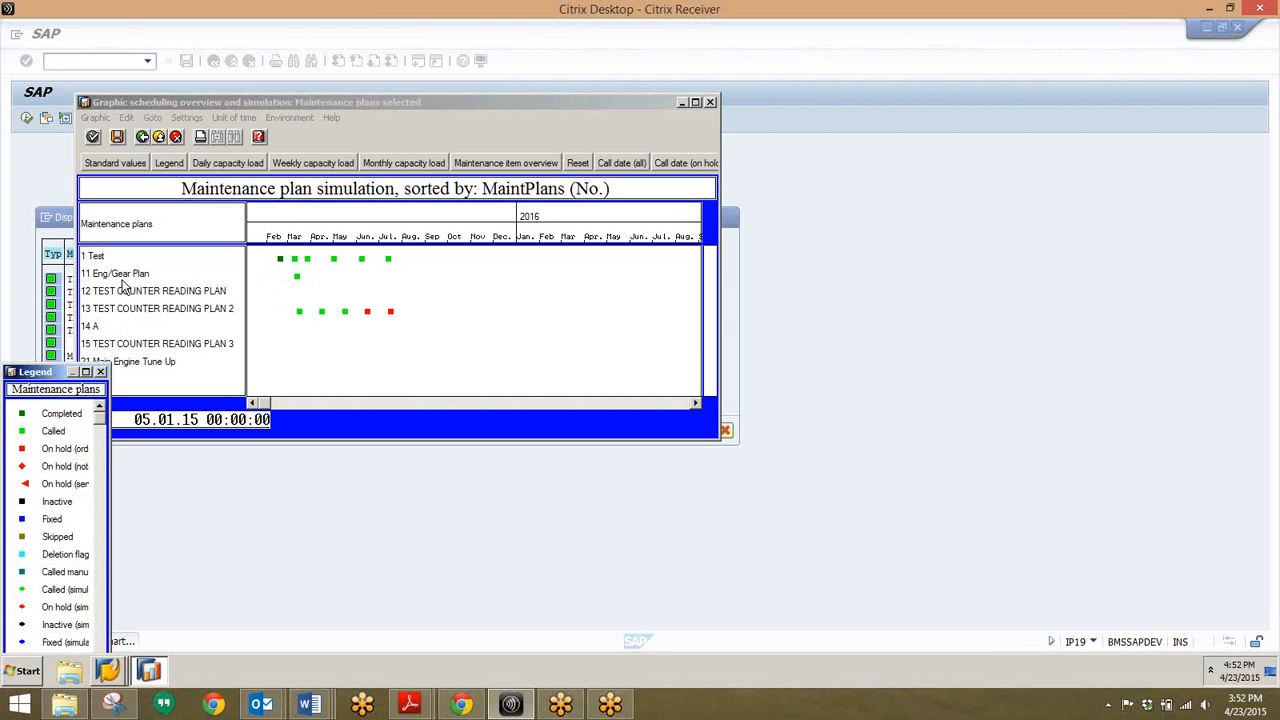
left_click(101, 372)
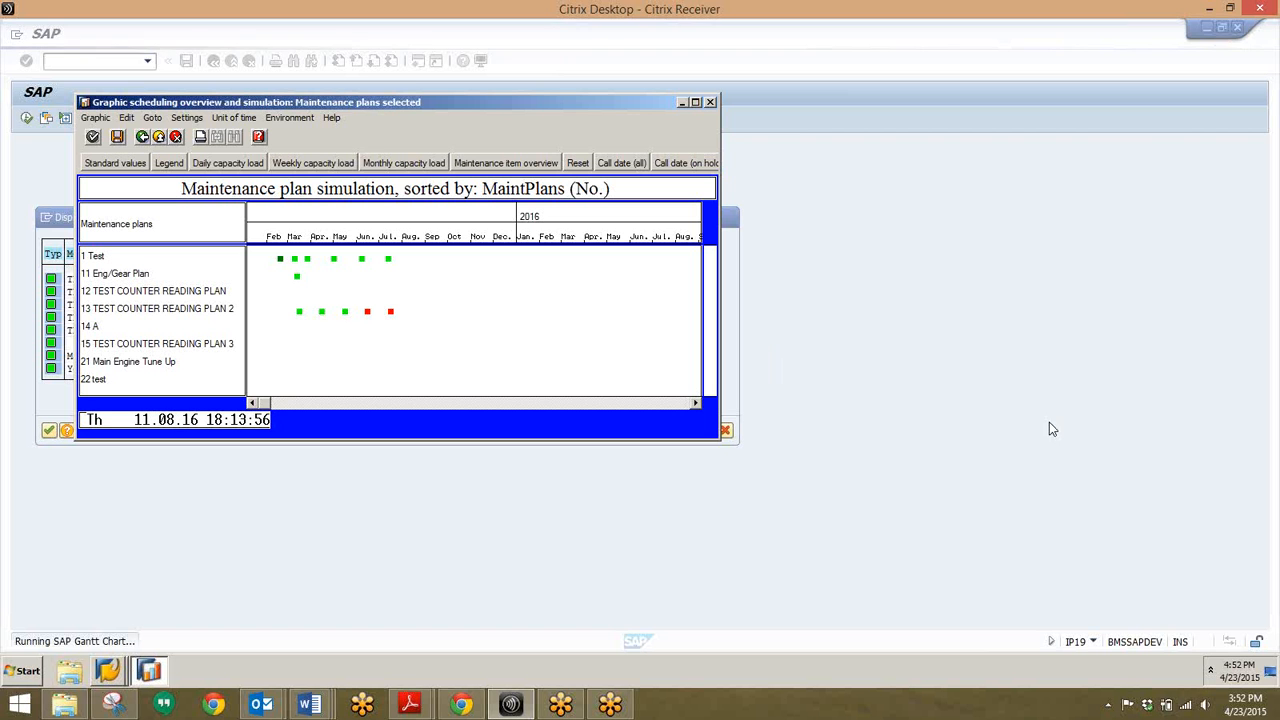